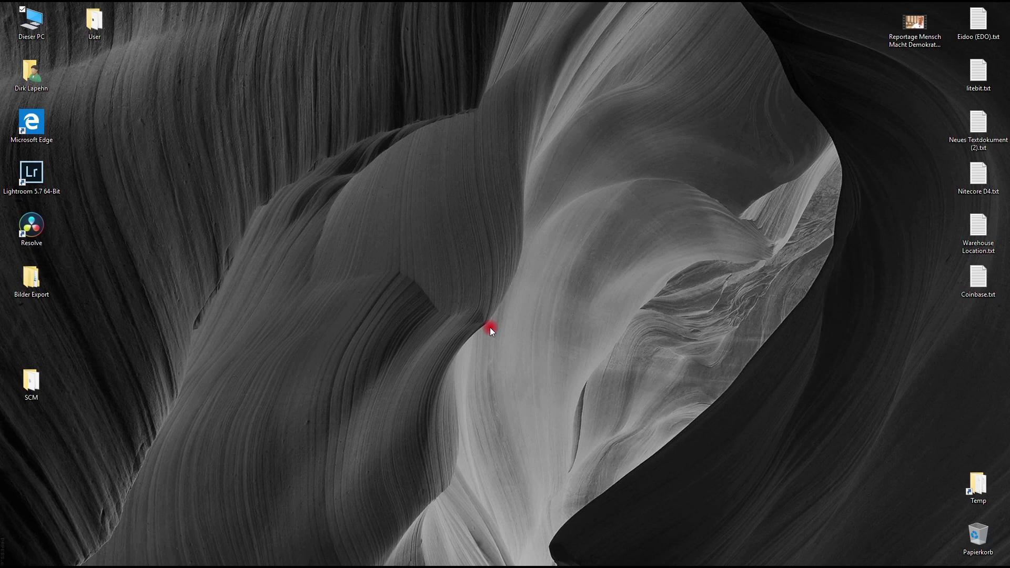
# - Open Microsoft Edge, examine the Windows 10 April 2018 Update offer on the Windows 10 download page, and close the browser
pyautogui.moveTo(293, 563)
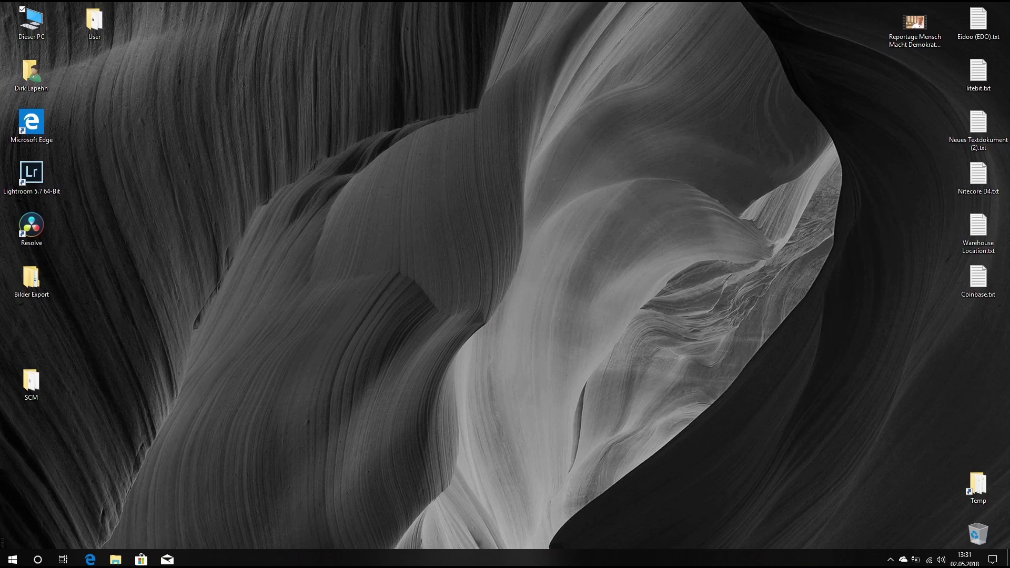
pyautogui.click(90, 559)
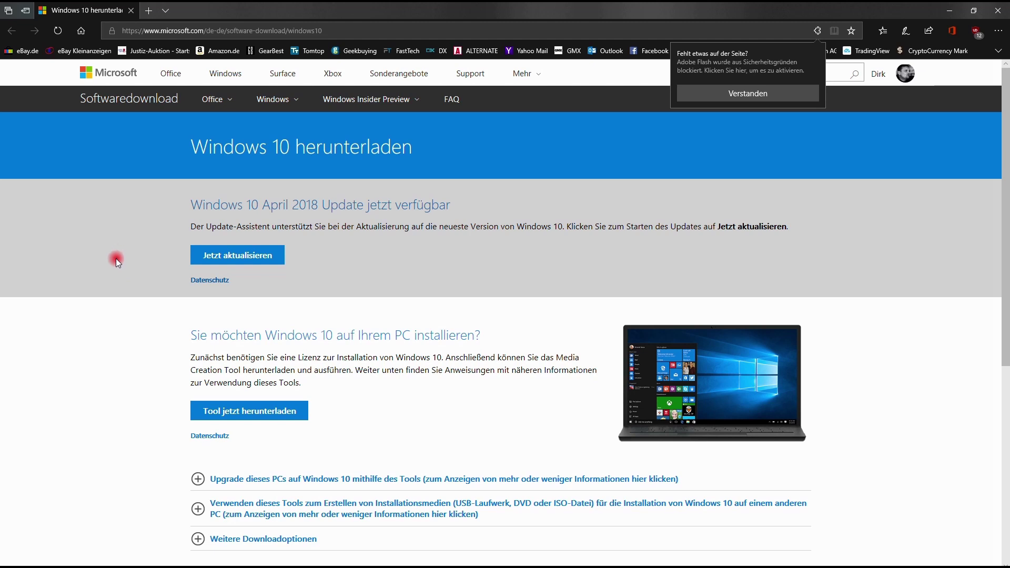
pyautogui.click(252, 264)
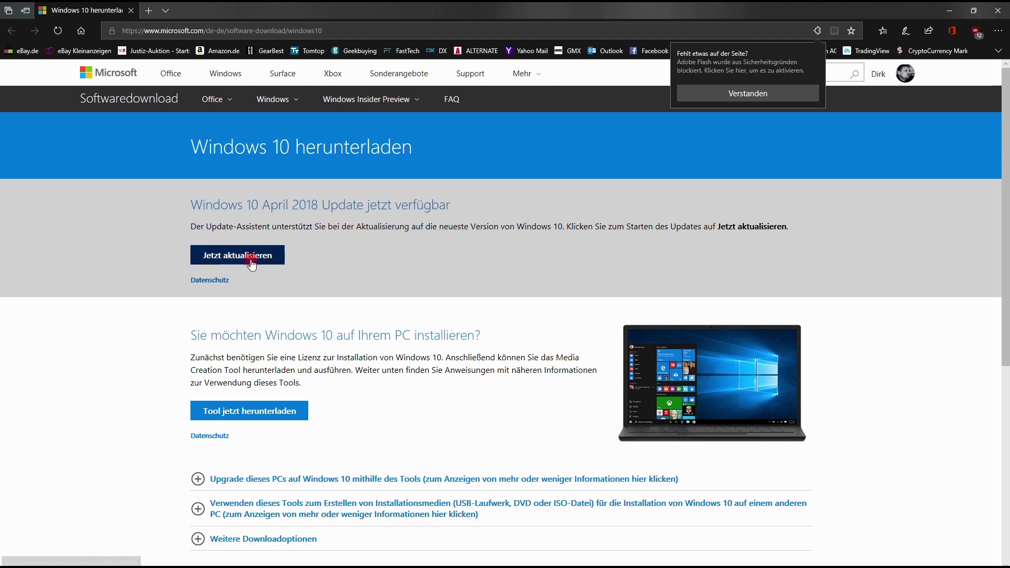
pyautogui.click(355, 270)
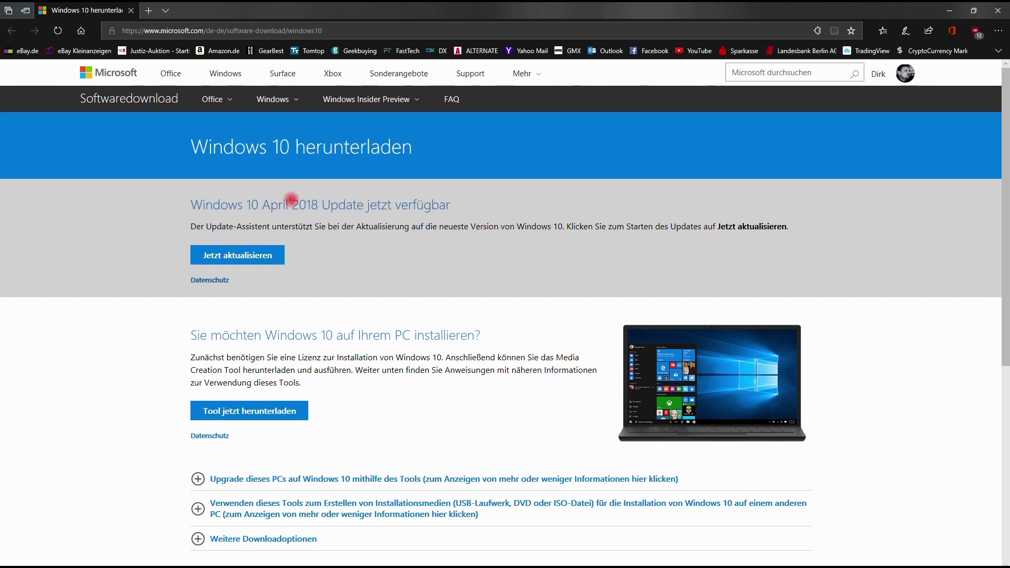
pyautogui.click(999, 10)
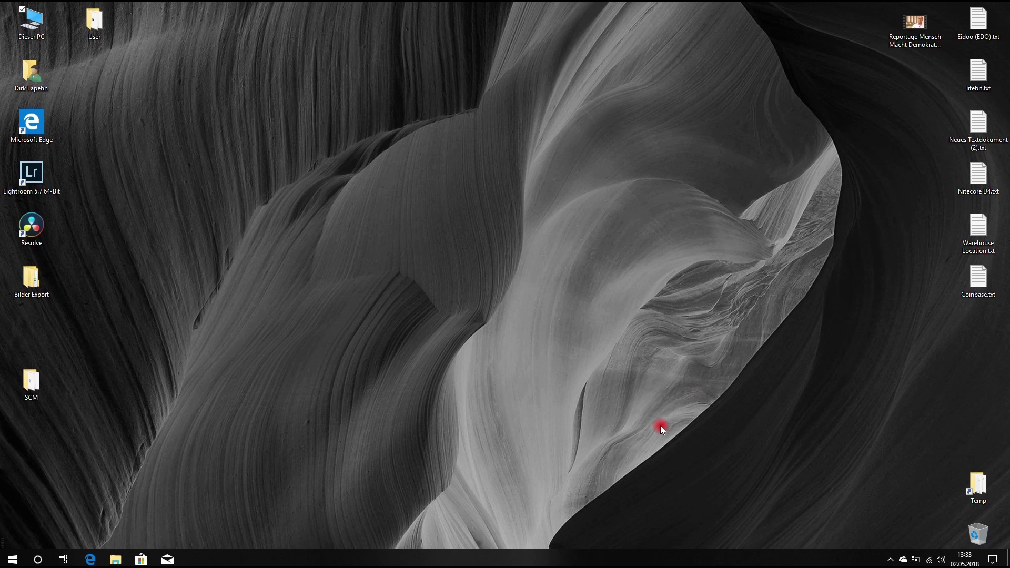
# - Open the Windows settings and go to the Windows-Sicherheit page under Update und Sicherheit
pyautogui.click(993, 560)
pyautogui.click(992, 558)
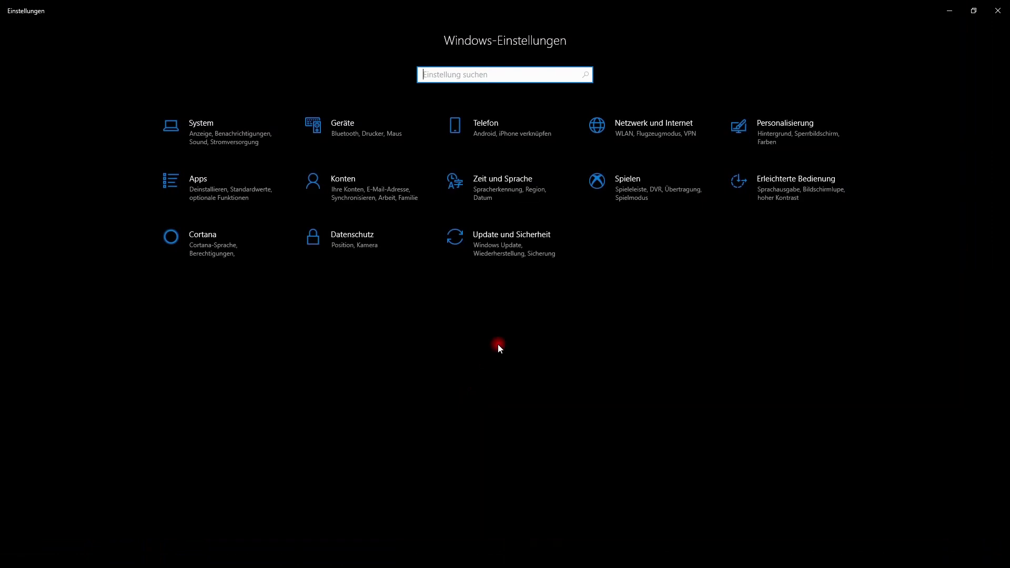
pyautogui.click(500, 246)
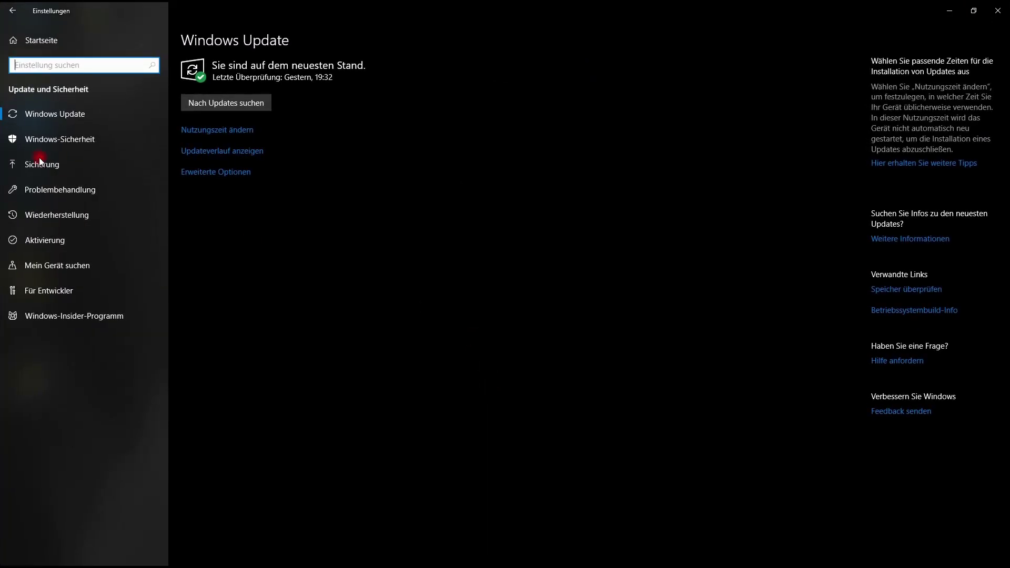
pyautogui.click(34, 136)
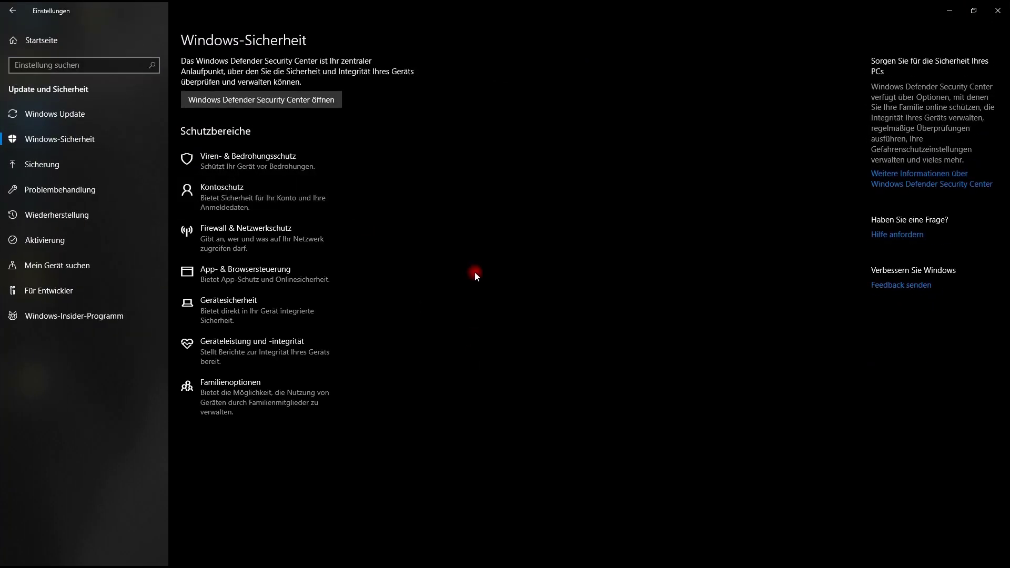
# - Open the Windows Defender Security Center, examine its Viren- & Bedrohungsschutz page, and close it
pyautogui.click(290, 108)
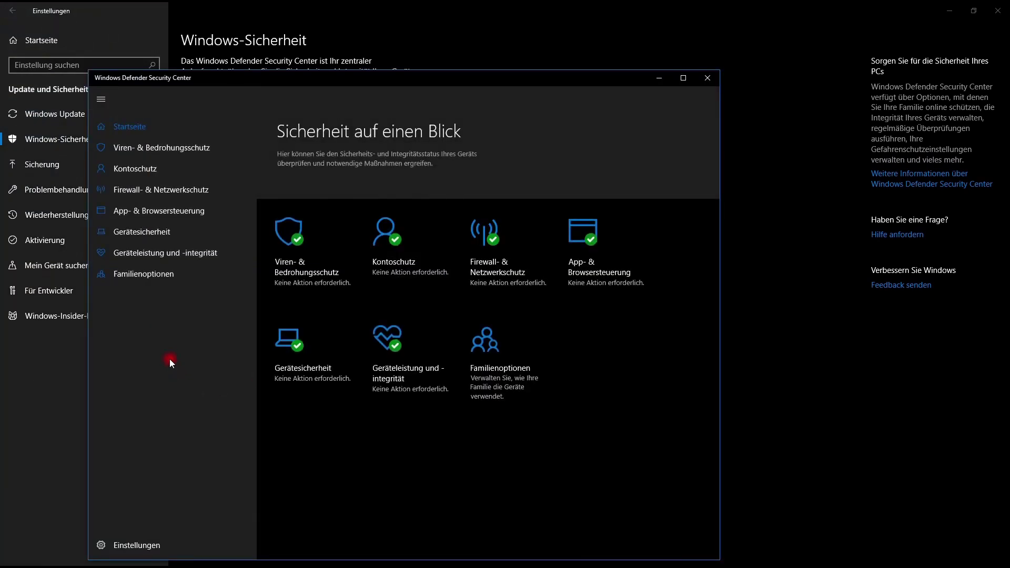
pyautogui.click(173, 154)
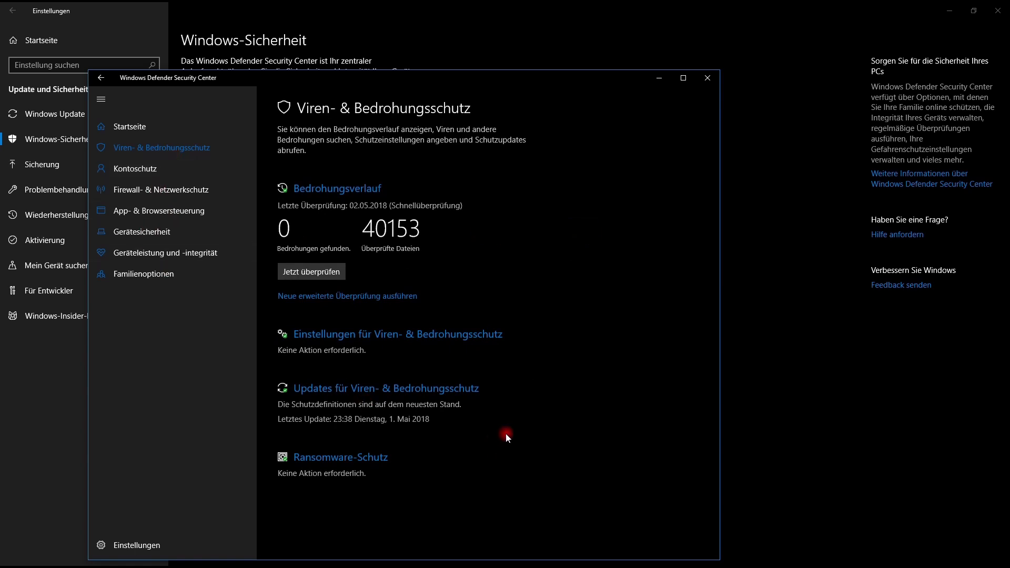
pyautogui.click(708, 78)
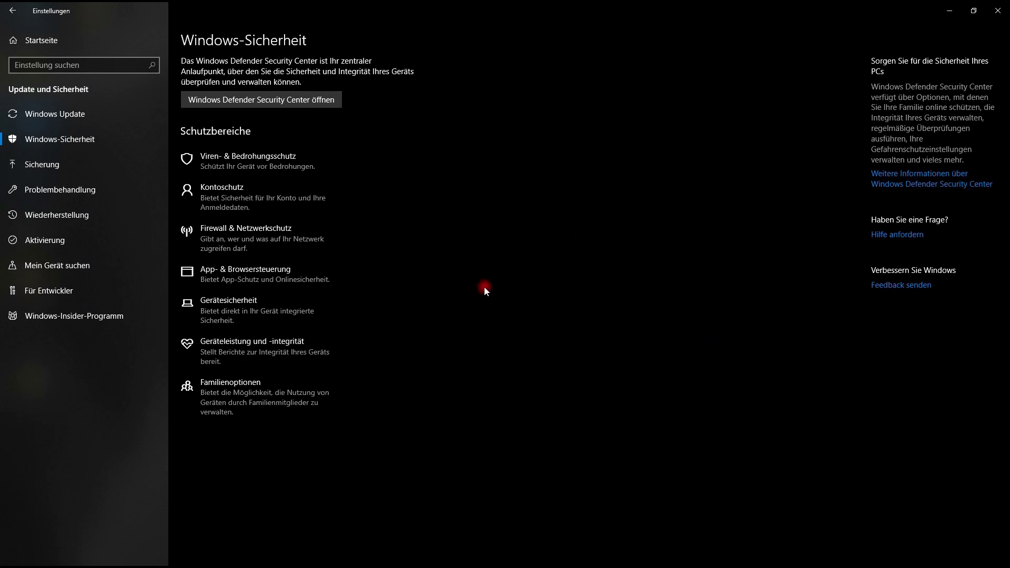
# - Go to the Dokumente page of the Datenschutz settings and examine which apps have access to the document library
pyautogui.click(13, 10)
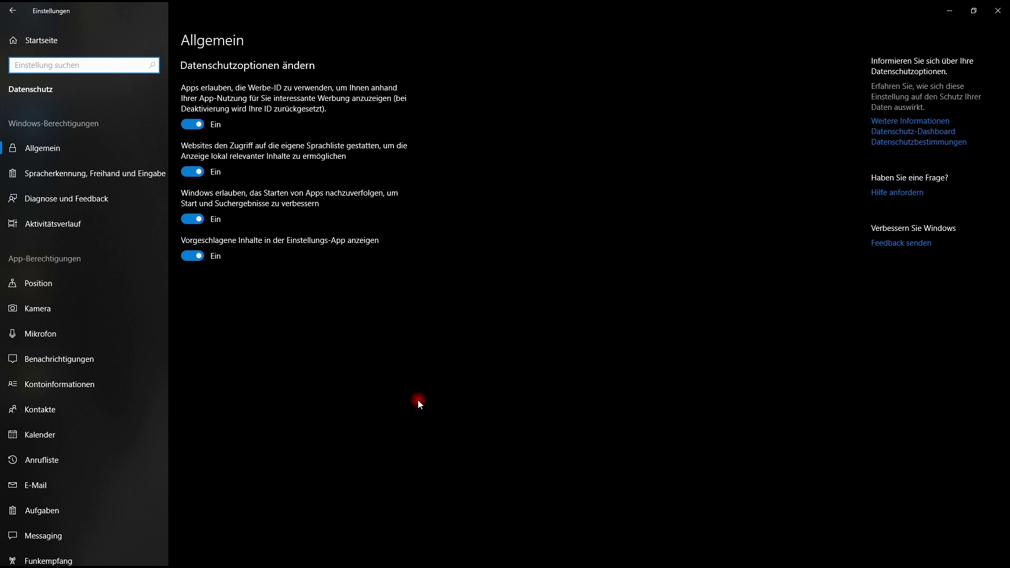
pyautogui.scroll(-5, 111, 412)
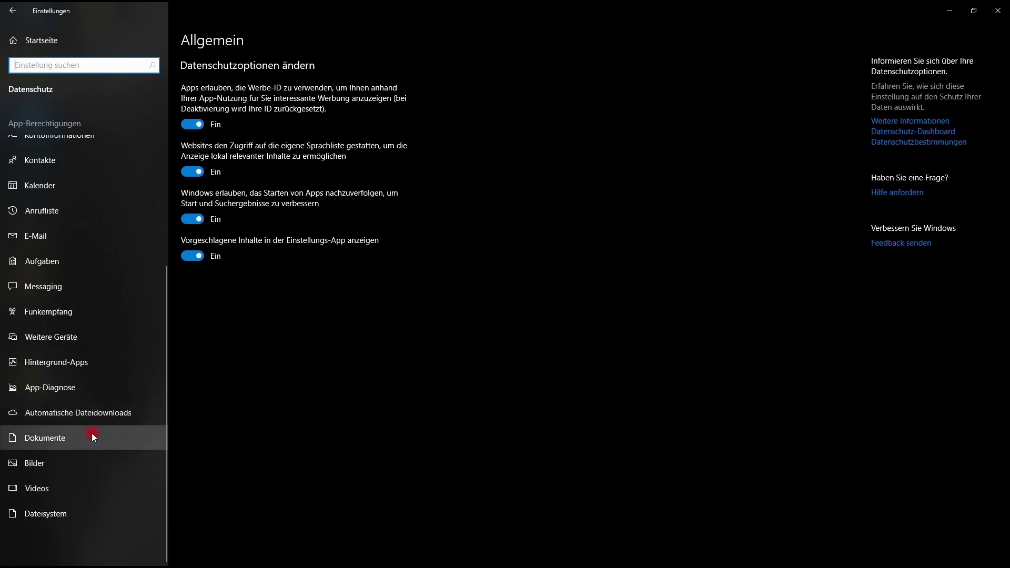
pyautogui.click(127, 437)
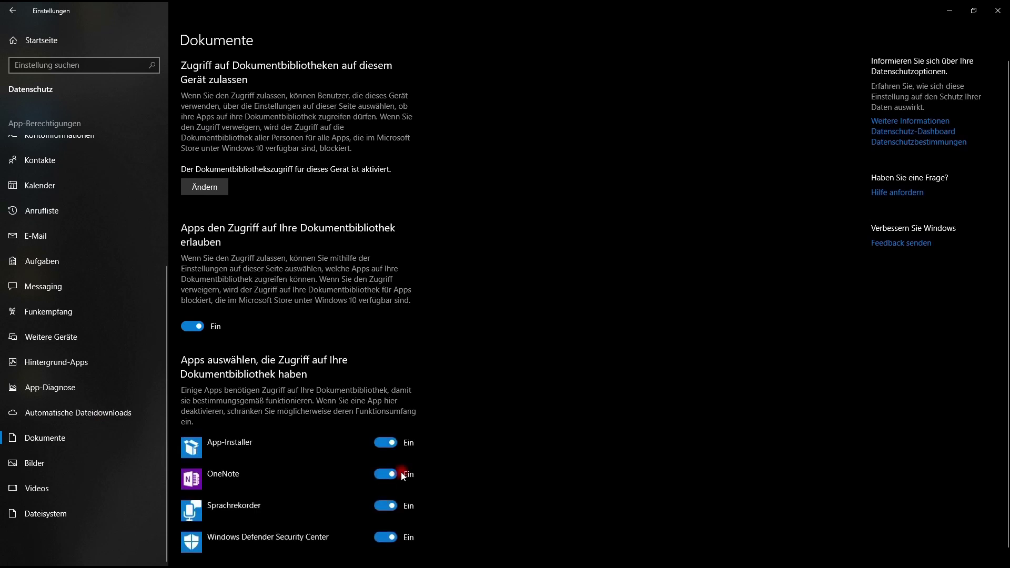
pyautogui.scroll(-1, 567, 386)
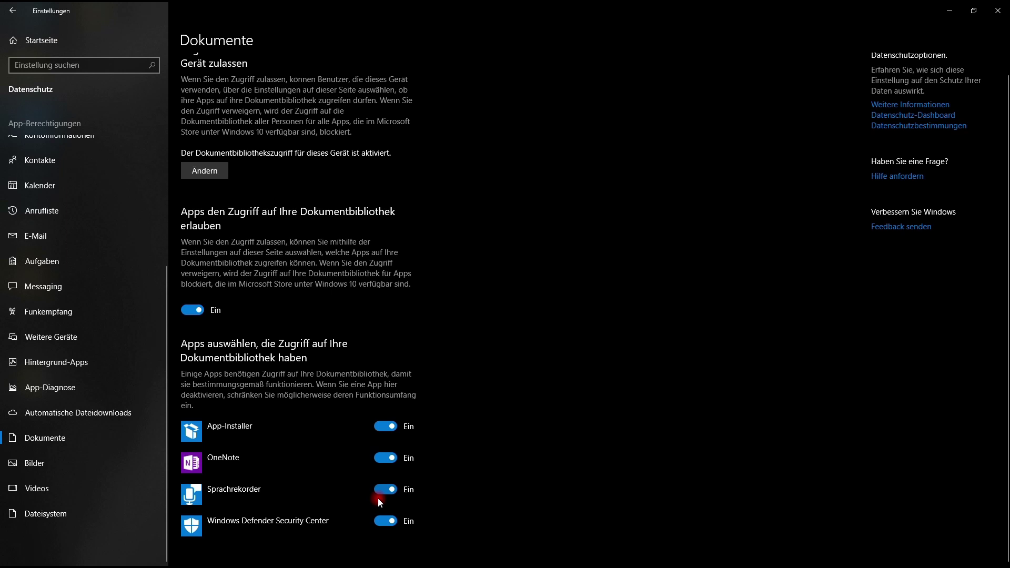
# - Toggle AroundMe's access to the picture library on the Bilder page of the privacy settings
pyautogui.click(56, 457)
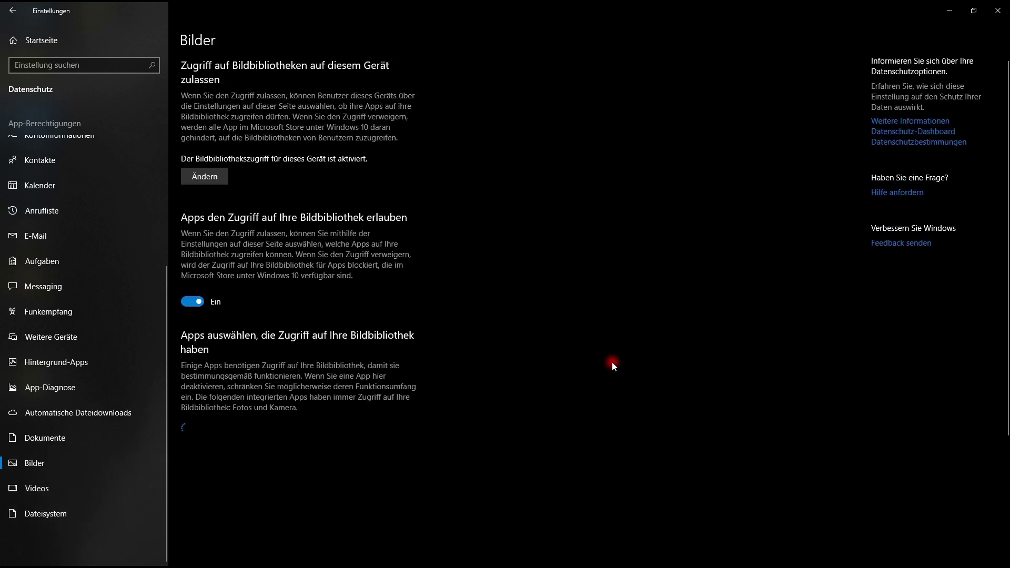
pyautogui.scroll(-3, 535, 408)
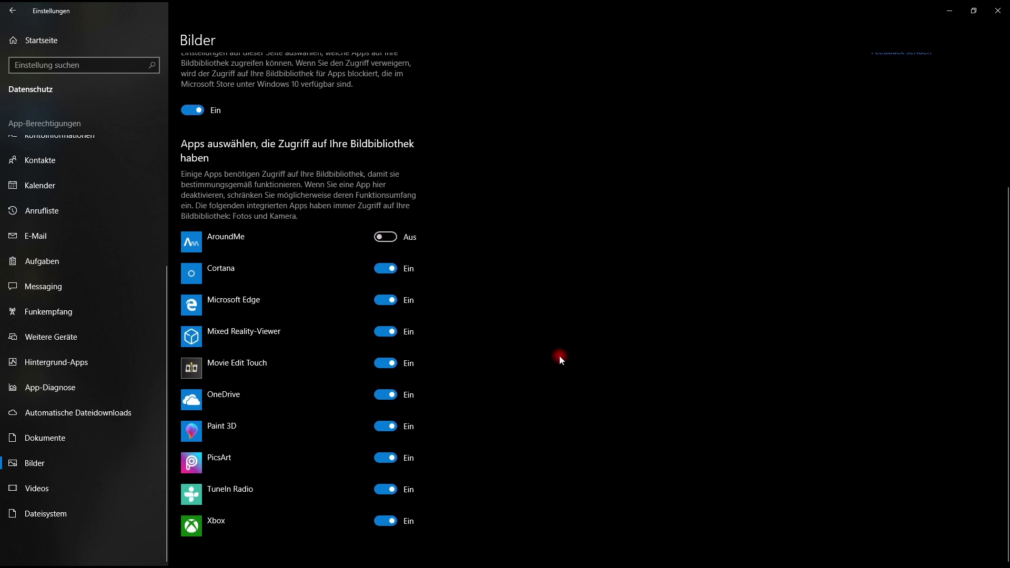
pyautogui.click(383, 238)
# - Examine the app permissions for the video library and the file system, and minimise the settings window
pyautogui.click(88, 491)
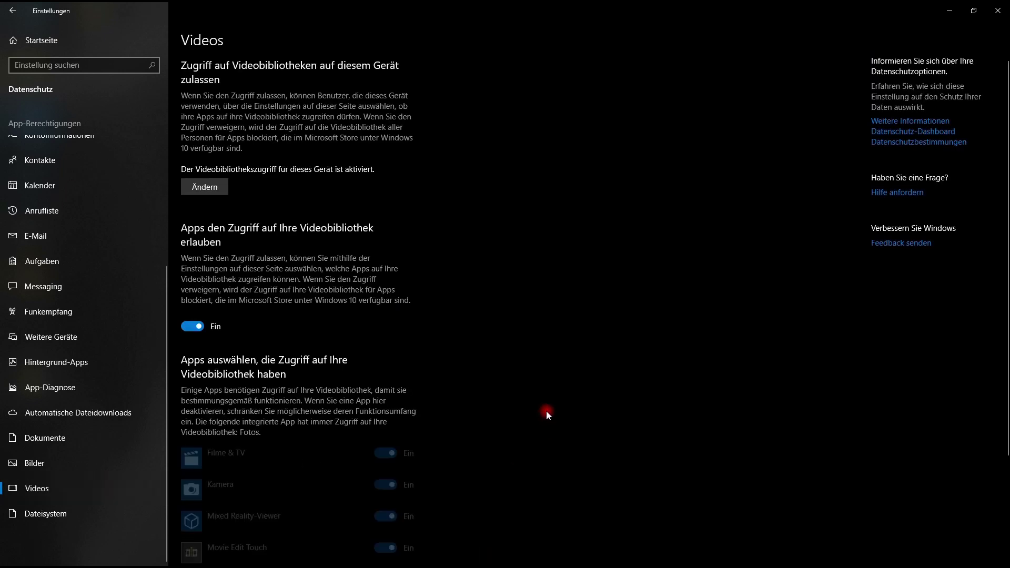
pyautogui.scroll(-3, 565, 415)
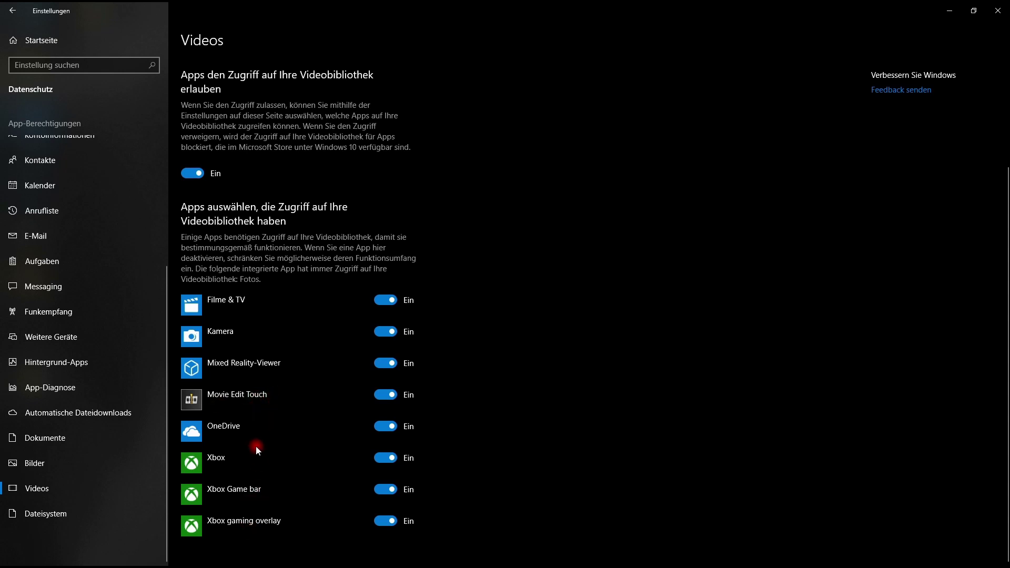
pyautogui.click(61, 520)
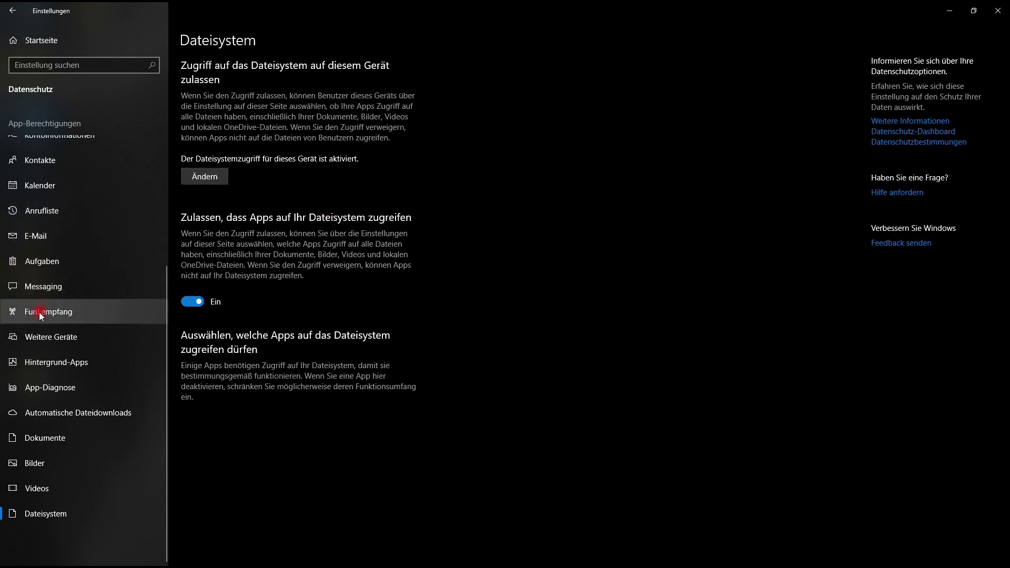
pyautogui.scroll(1, 89, 252)
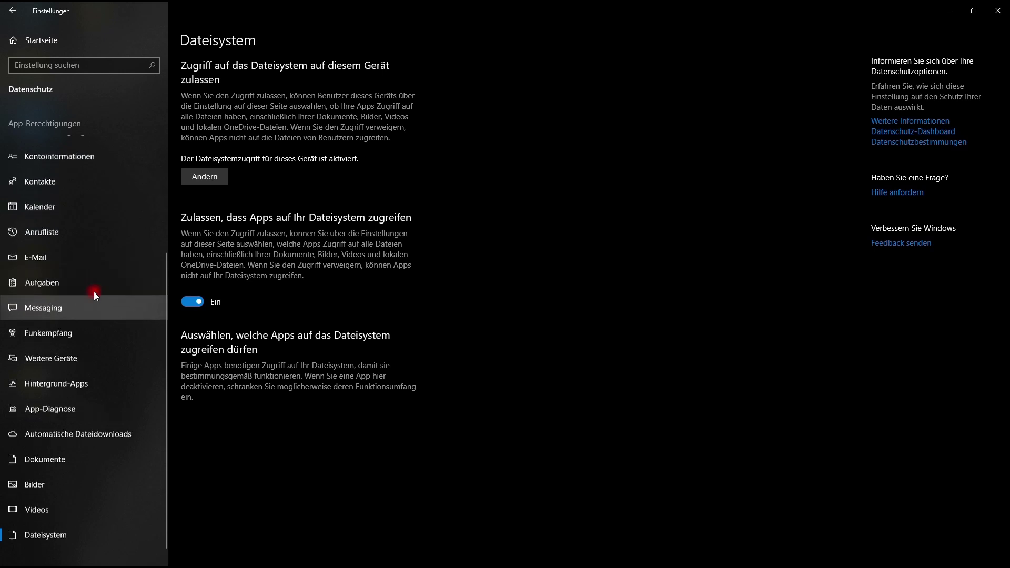
pyautogui.scroll(10, 94, 292)
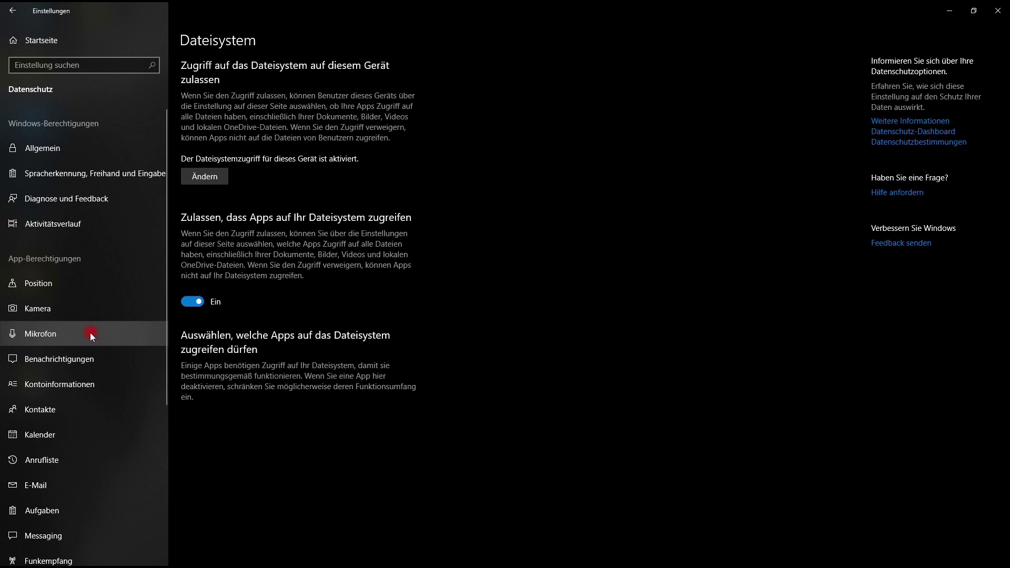
pyautogui.click(950, 11)
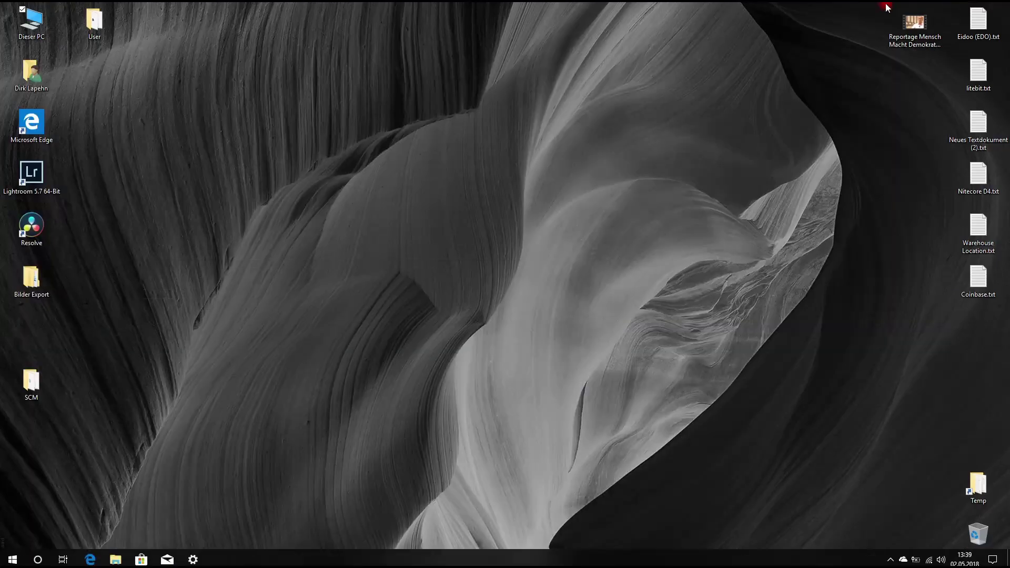
# - Open the Task-Manager and move its window towards the centre of the desktop
pyautogui.rightClick(315, 559)
pyautogui.click(340, 516)
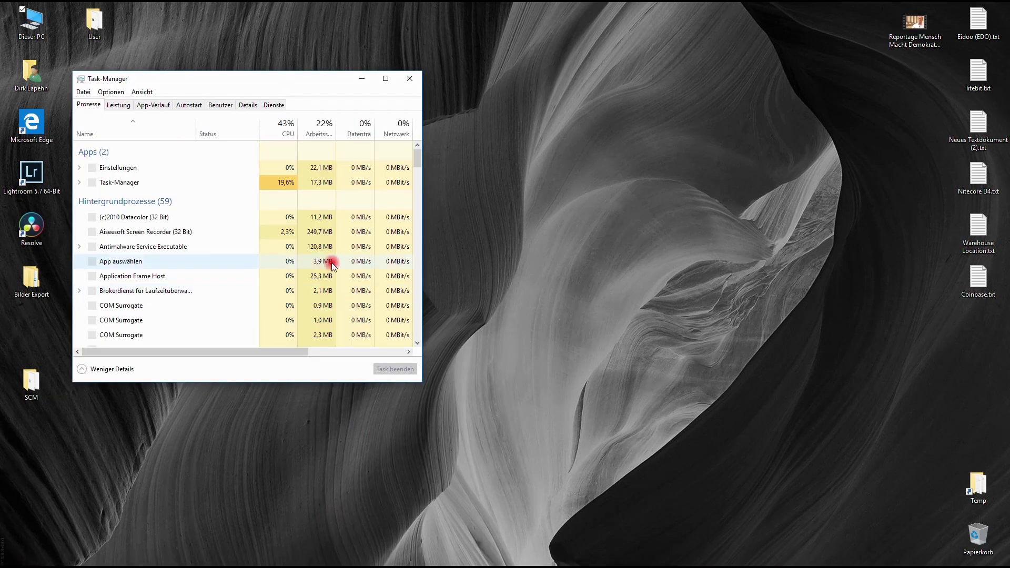
pyautogui.moveTo(235, 90); pyautogui.dragTo(398, 163)
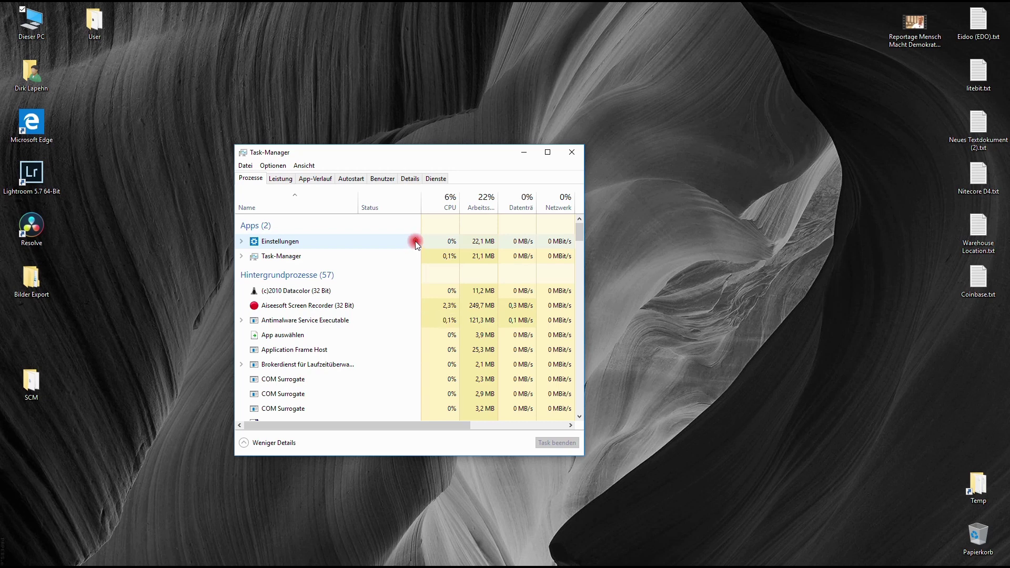
pyautogui.moveTo(216, 558)
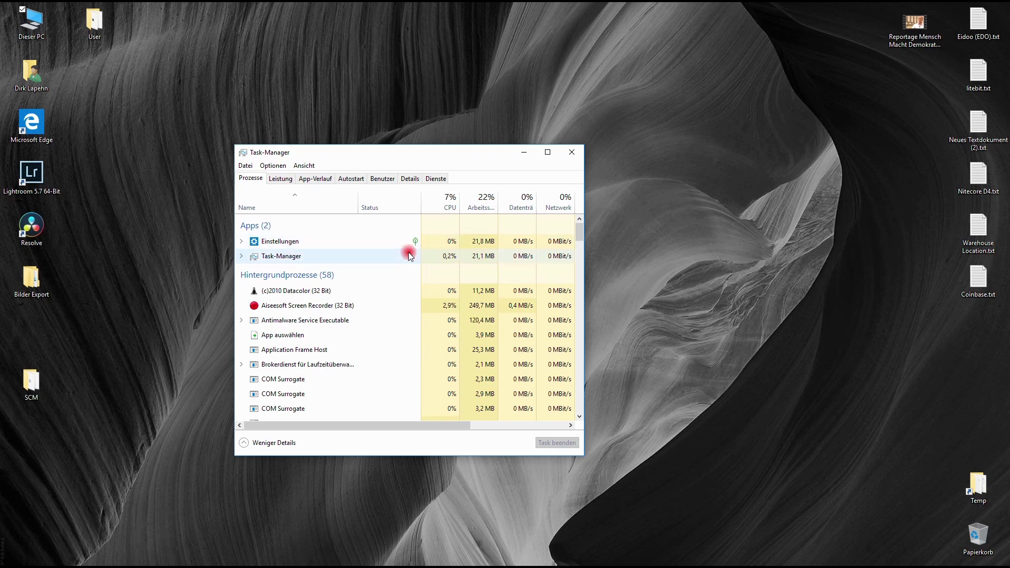
# - Examine the running processes and the Autostart entries in the Task-Manager, and close it
pyautogui.scroll(-3, 377, 401)
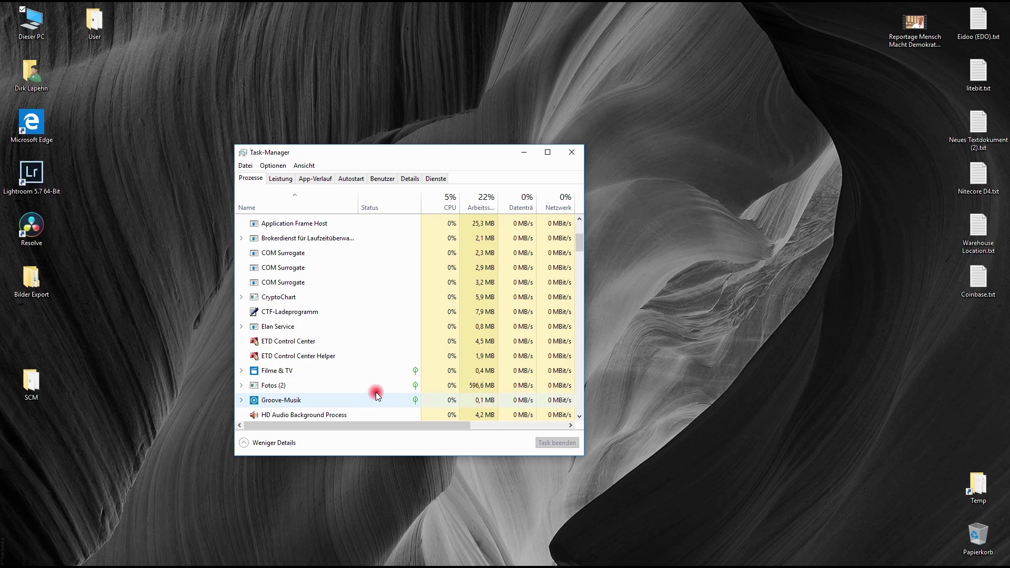
pyautogui.scroll(3, 376, 392)
pyautogui.click(354, 179)
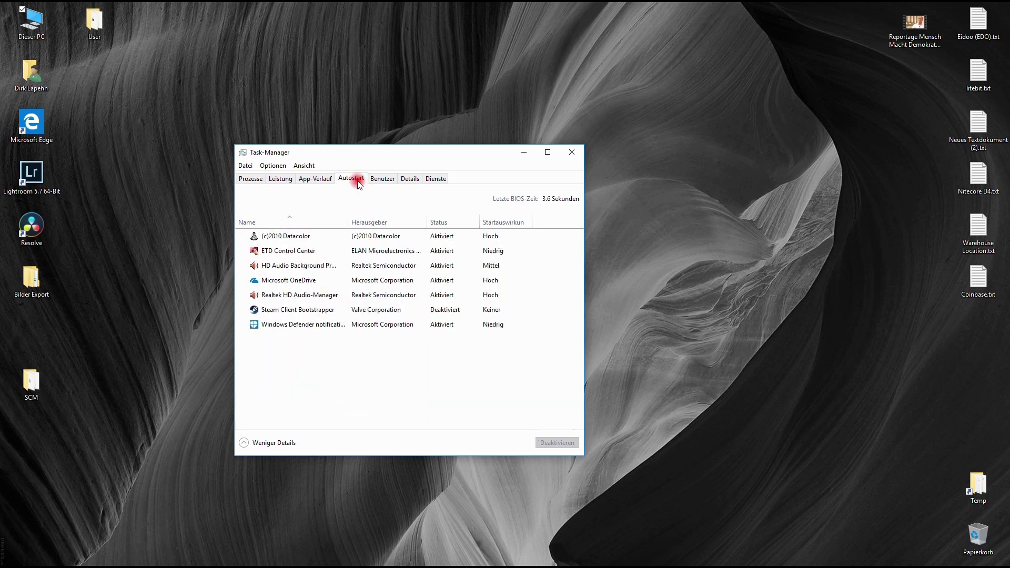
pyautogui.click(572, 153)
# - Reopen the Windows settings and go to the Autostart page under Apps to examine the startup apps
pyautogui.click(993, 559)
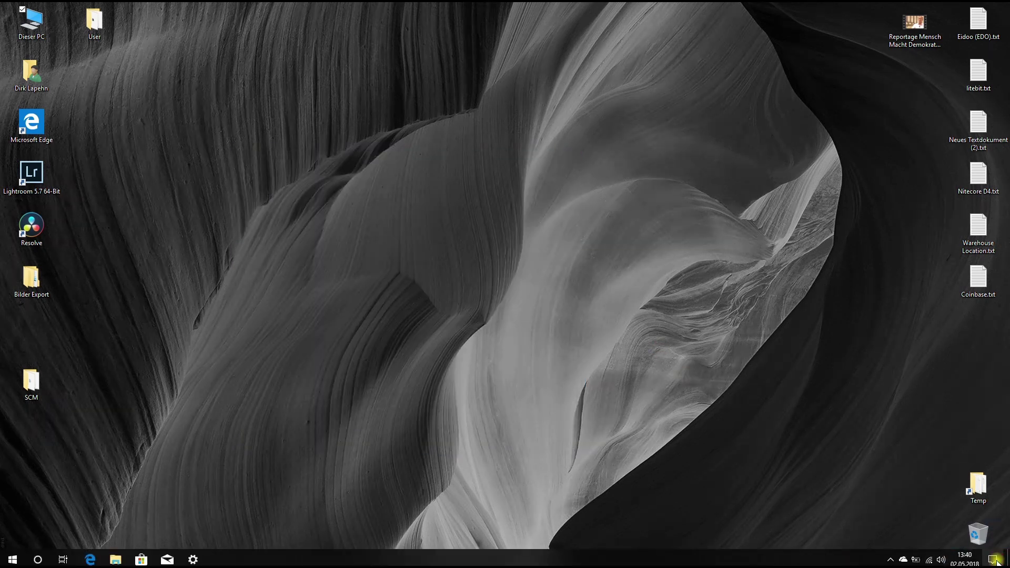
pyautogui.click(991, 558)
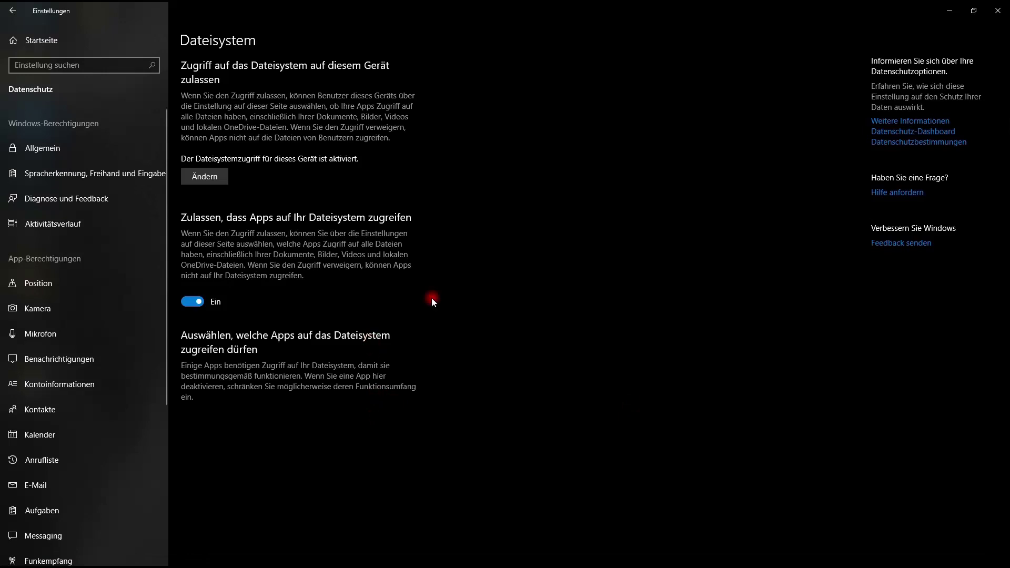
pyautogui.click(13, 10)
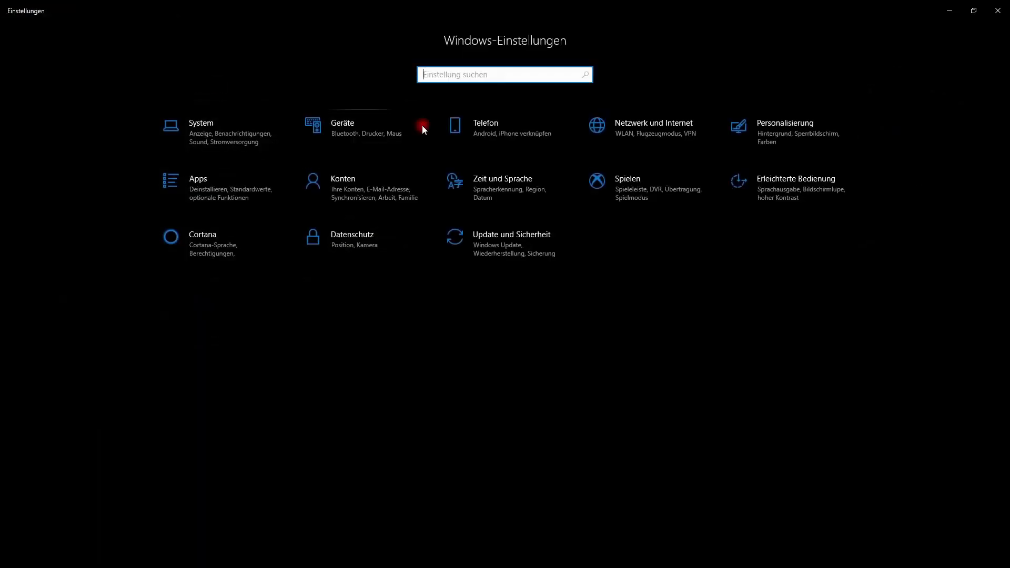
pyautogui.click(208, 202)
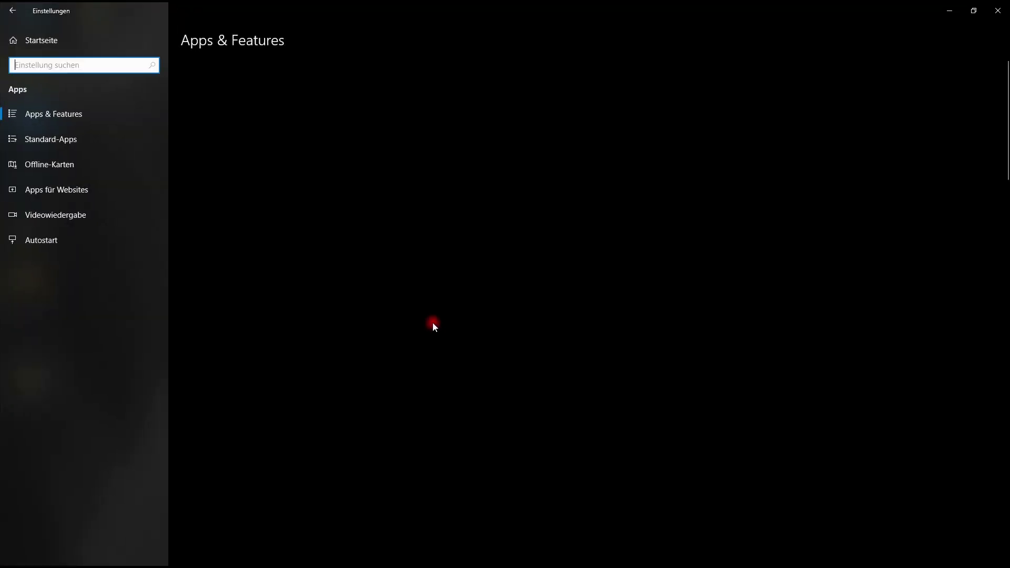
pyautogui.click(46, 232)
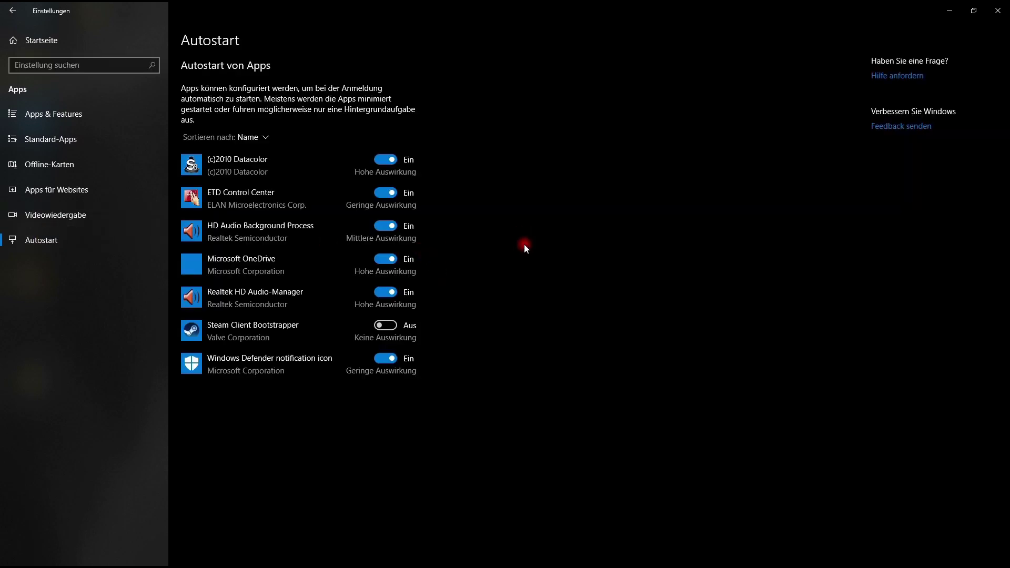
# - Return to the settings start page and open the Datenschutz category
pyautogui.click(13, 11)
pyautogui.click(32, 40)
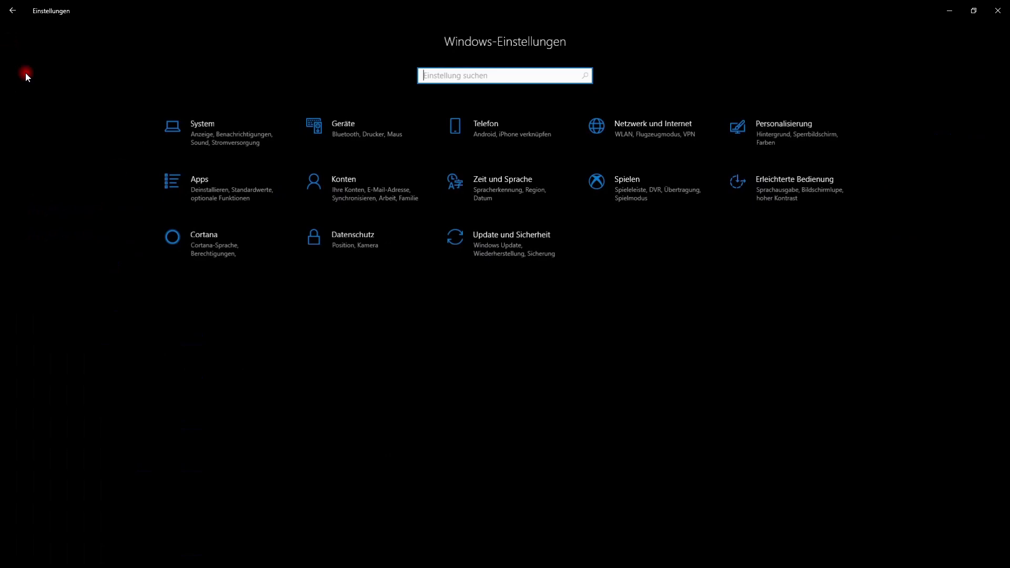
pyautogui.click(342, 242)
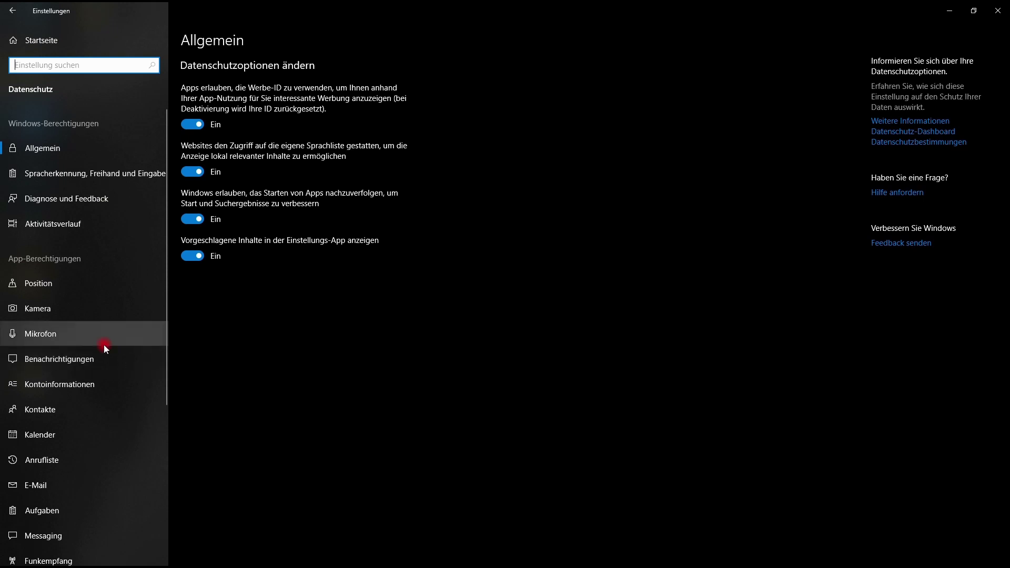
# - Examine the Aktivitätsverlauf options under Datenschutz and return to the settings start page
pyautogui.click(48, 226)
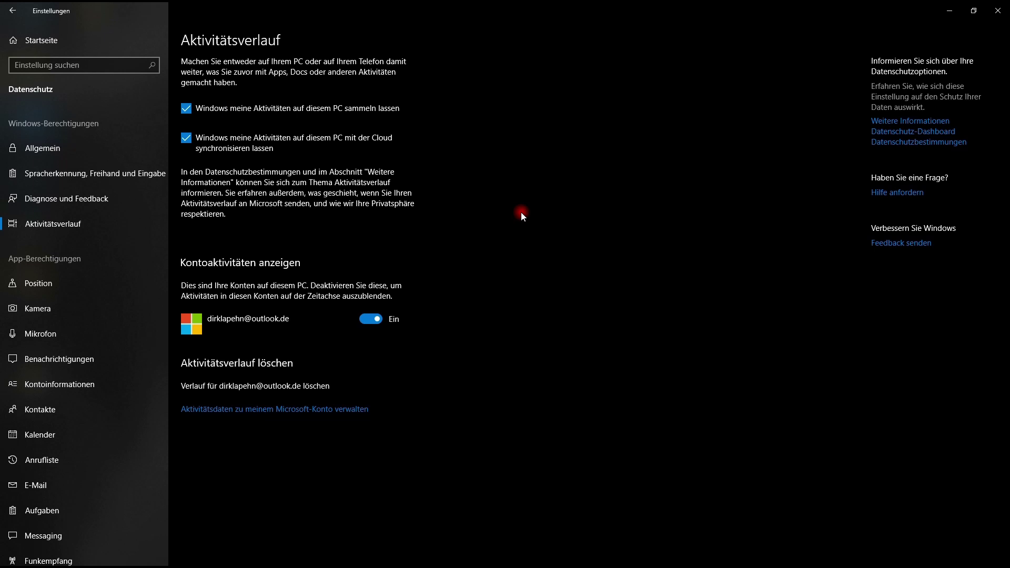
pyautogui.click(12, 10)
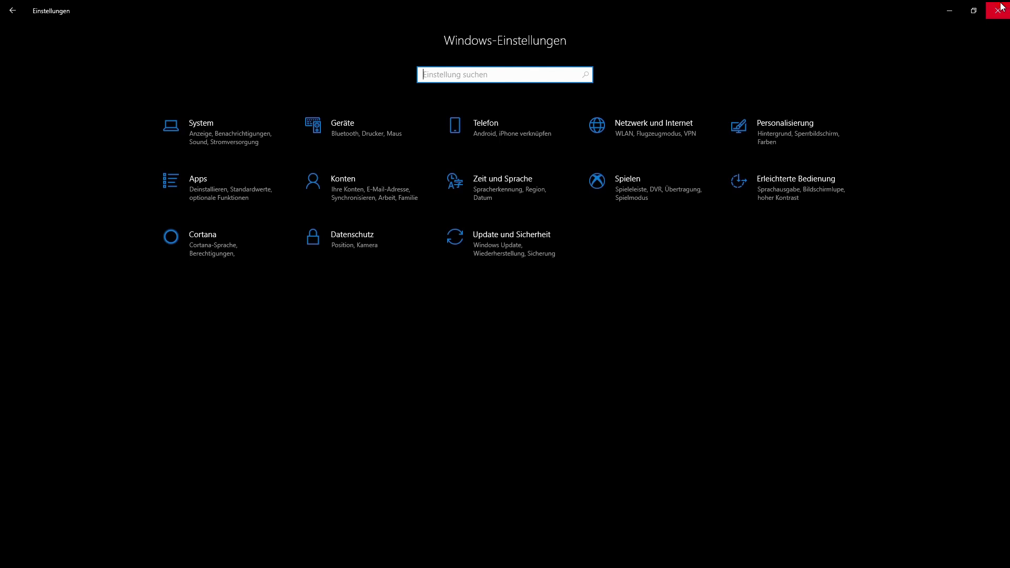
# - Go to the Sound page under System and examine the available output devices without changing the selection
pyautogui.click(216, 134)
pyautogui.click(75, 141)
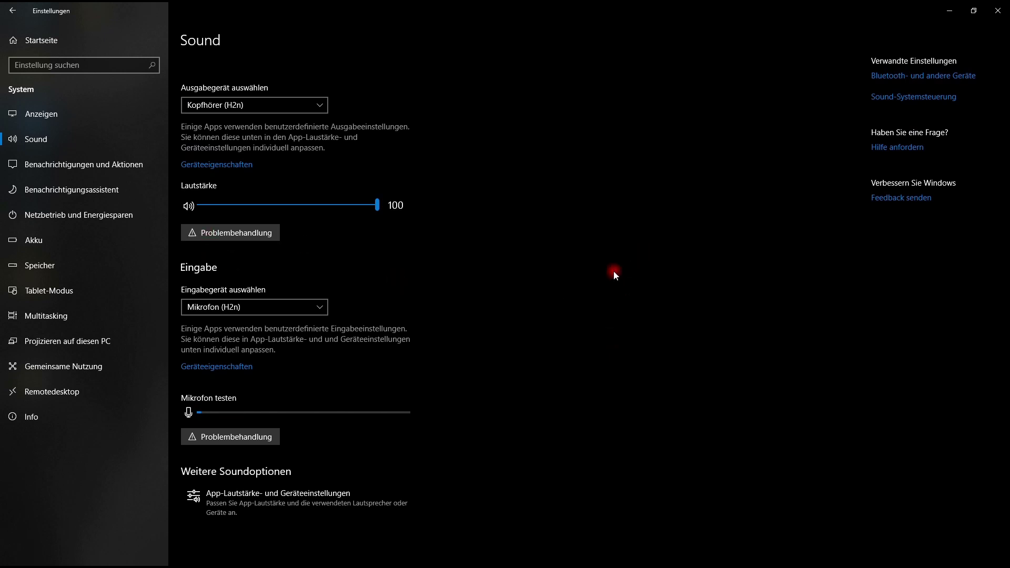
pyautogui.click(319, 105)
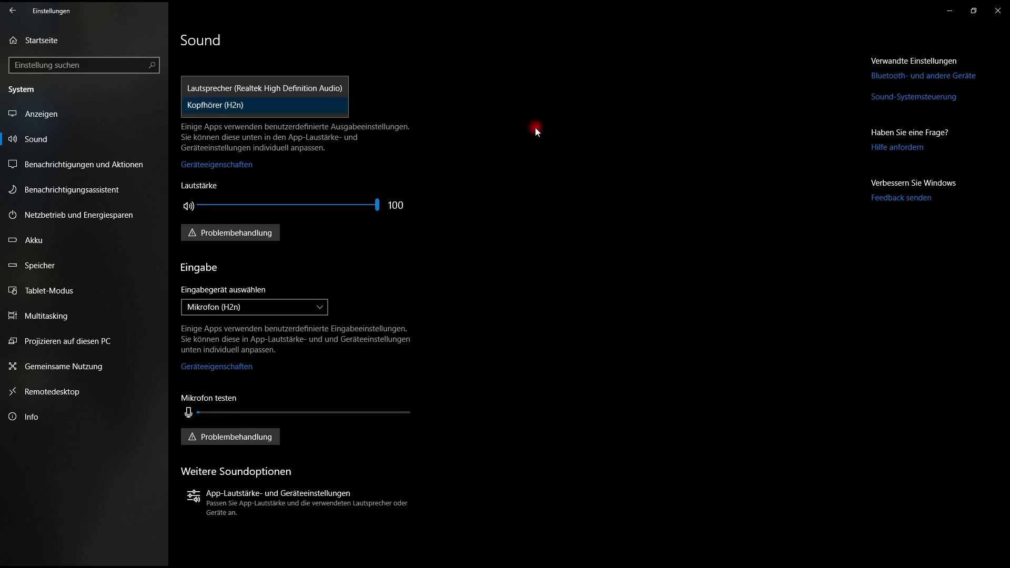
pyautogui.click(566, 230)
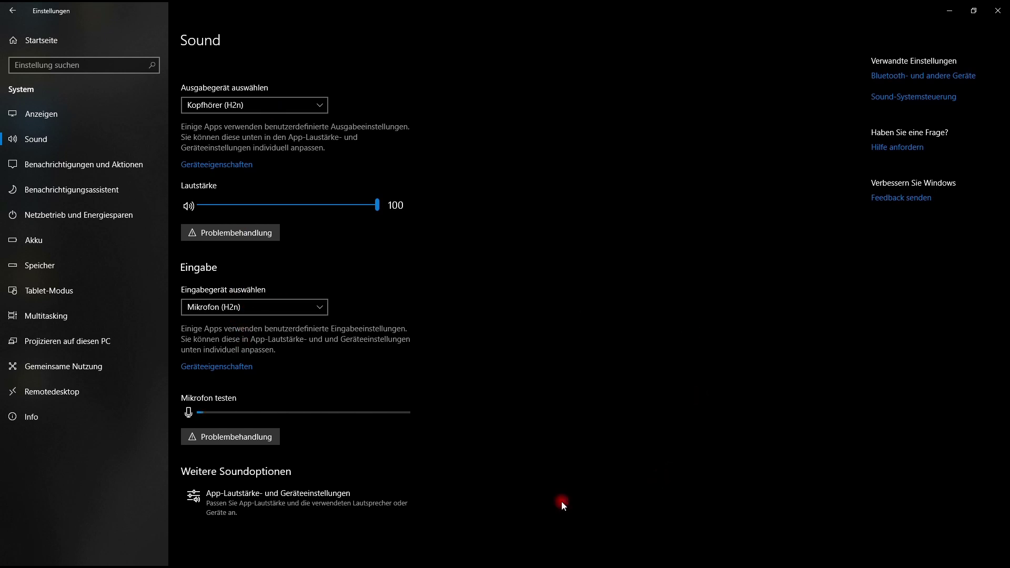
# - Open App-Lautstärke- und Geräteeinstellungen and examine the output and input choices for Systemsounds and the output choices for Aiseesoft Screen Recorder
pyautogui.click(290, 506)
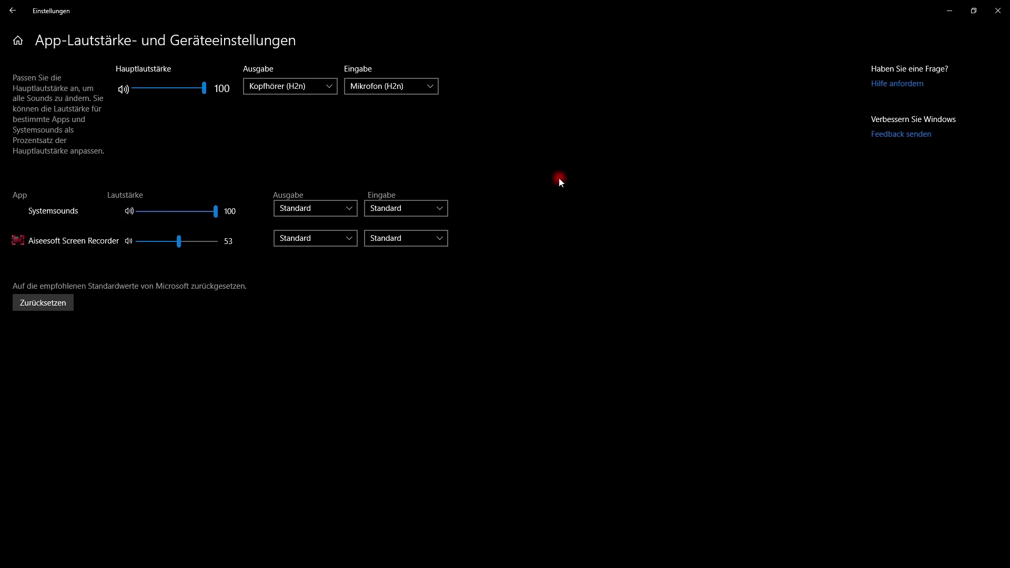
pyautogui.click(344, 211)
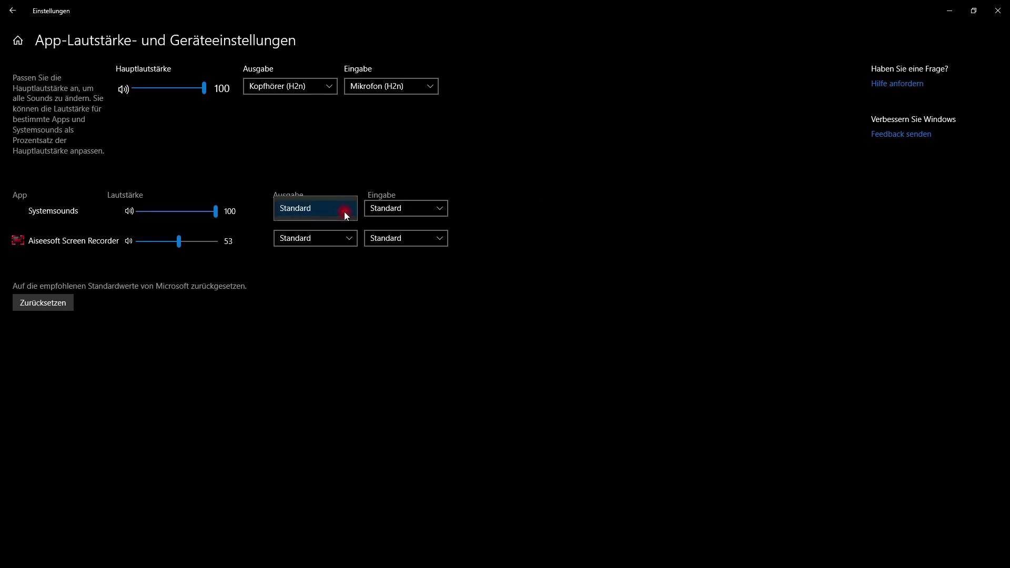
pyautogui.click(525, 163)
pyautogui.click(421, 212)
pyautogui.click(561, 184)
pyautogui.click(342, 237)
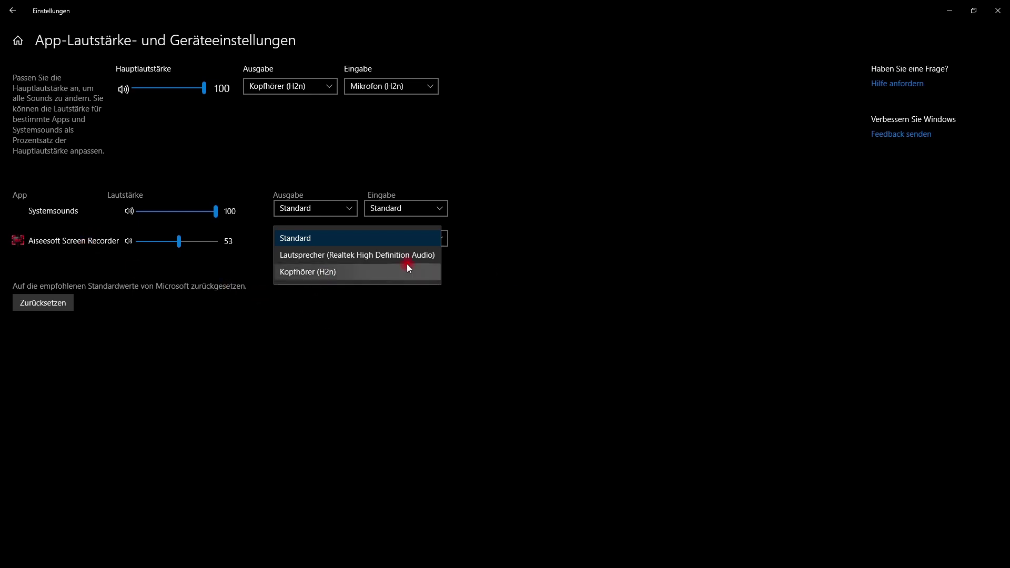
pyautogui.click(629, 212)
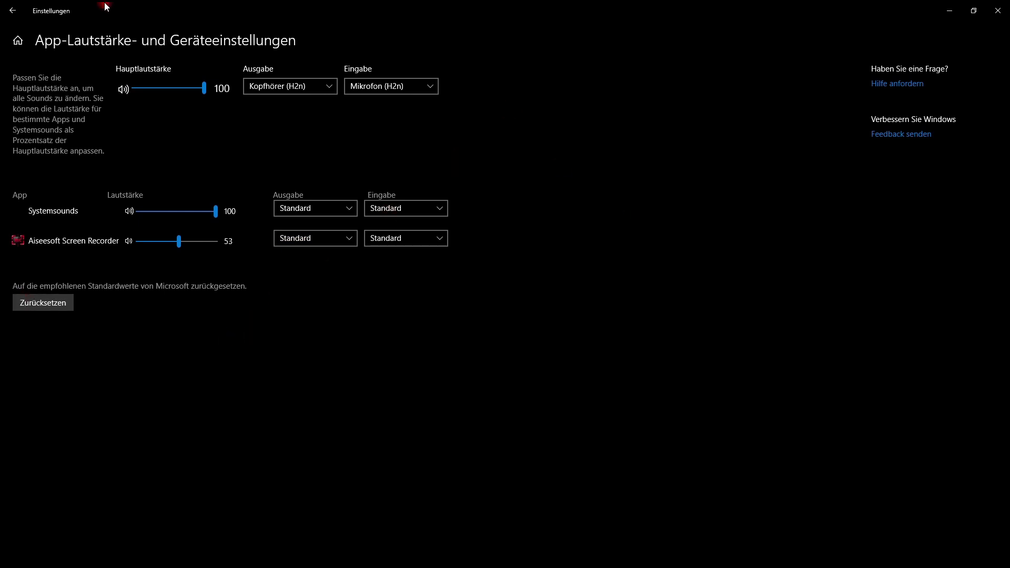
# - Go to Grafikeinstellungen from the Anzeigen page and examine the app types that can be chosen
pyautogui.click(13, 11)
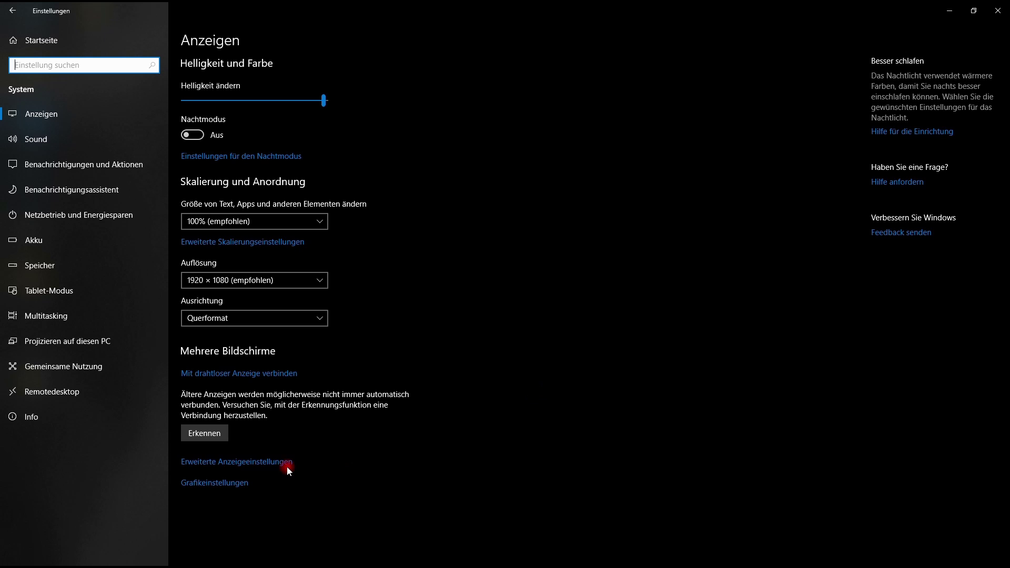
pyautogui.click(219, 482)
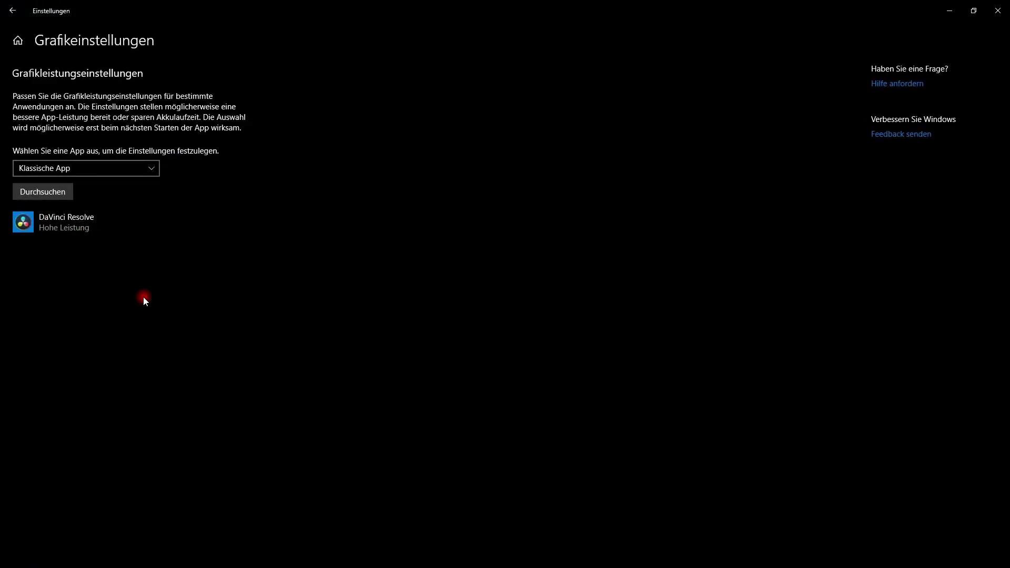
pyautogui.click(149, 169)
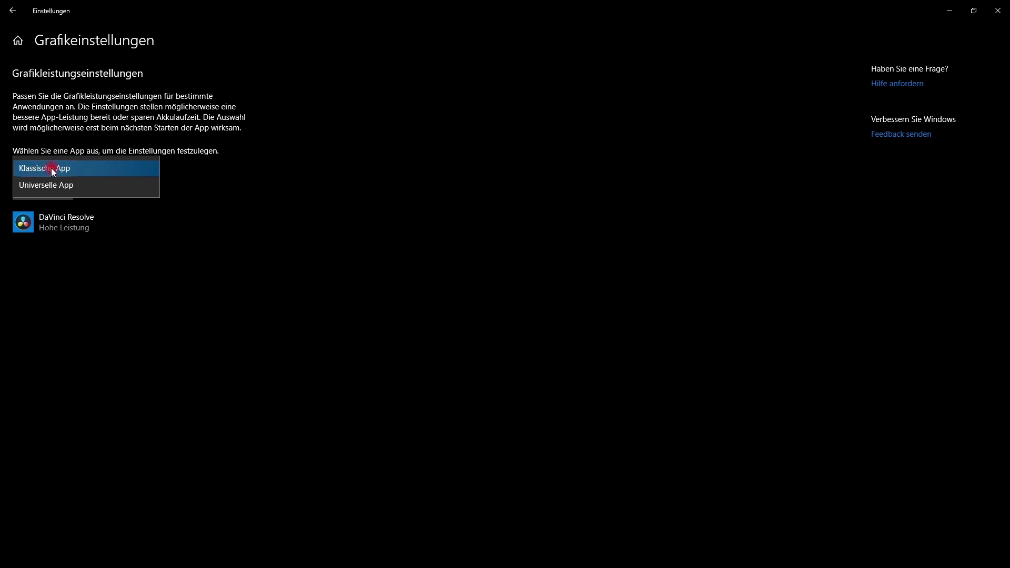
pyautogui.click(342, 251)
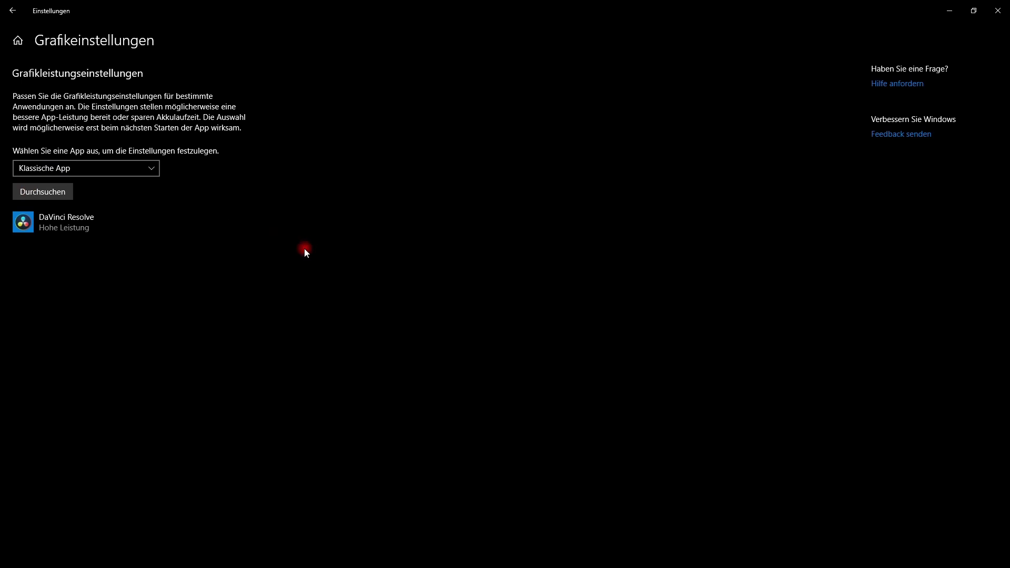
# - Set the graphics preference of DaVinci Resolve to Standardeinstellung des Systems and save it
pyautogui.click(84, 221)
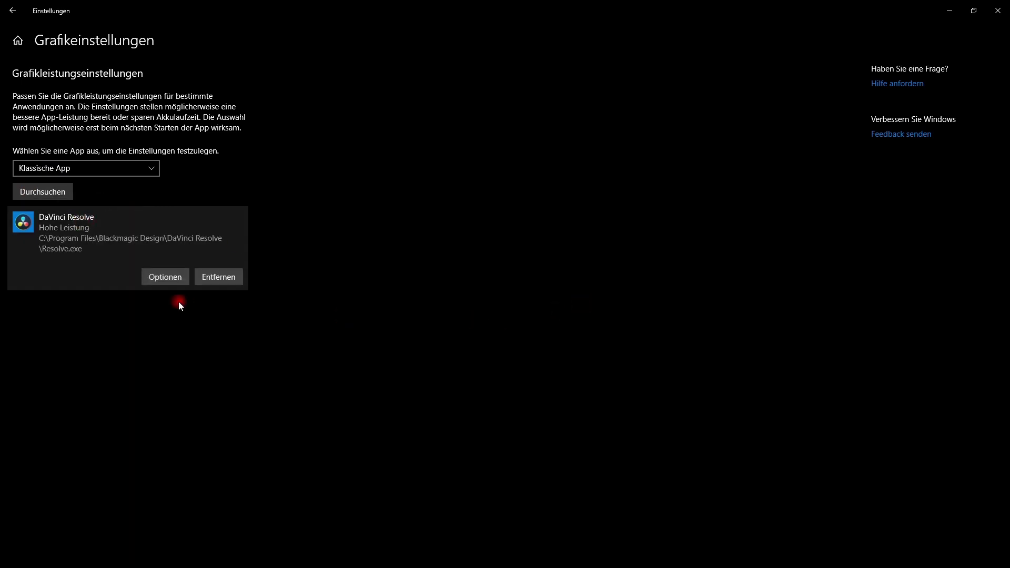
pyautogui.click(167, 278)
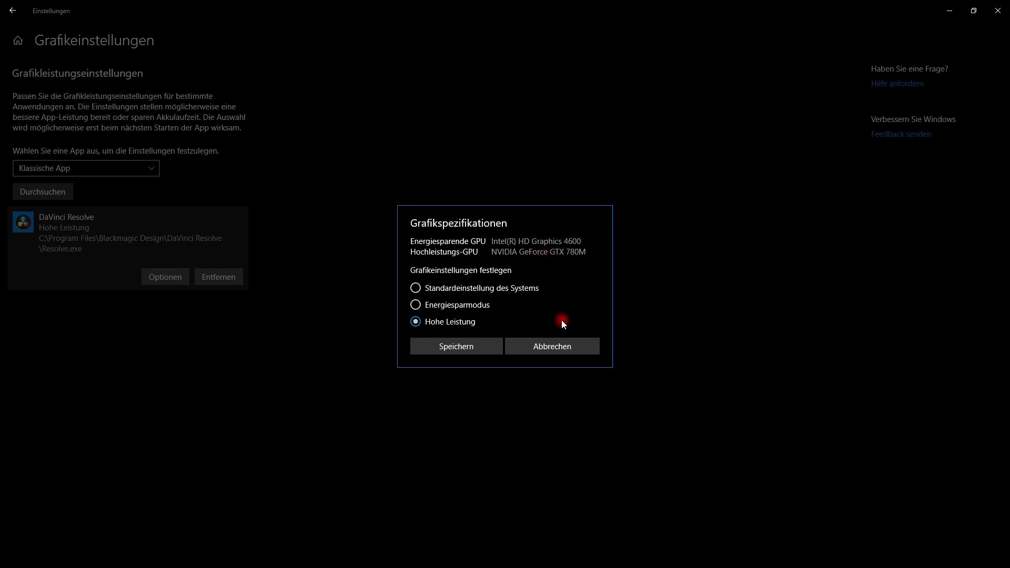
pyautogui.click(417, 288)
pyautogui.click(475, 349)
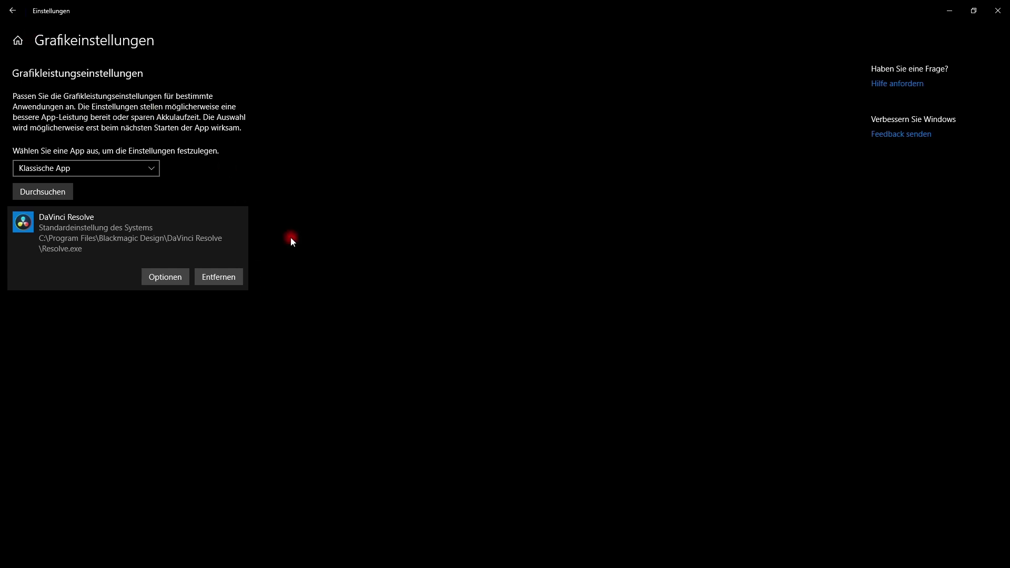
# - Examine Erweiterte Skalierungseinstellungen from the Anzeigen page, go back and close the settings
pyautogui.click(12, 10)
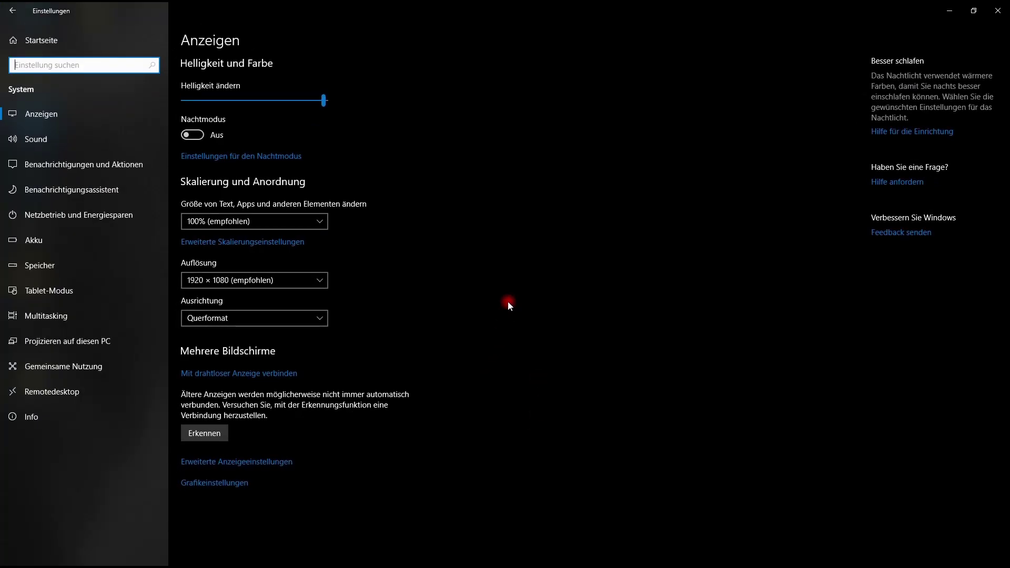
pyautogui.click(255, 242)
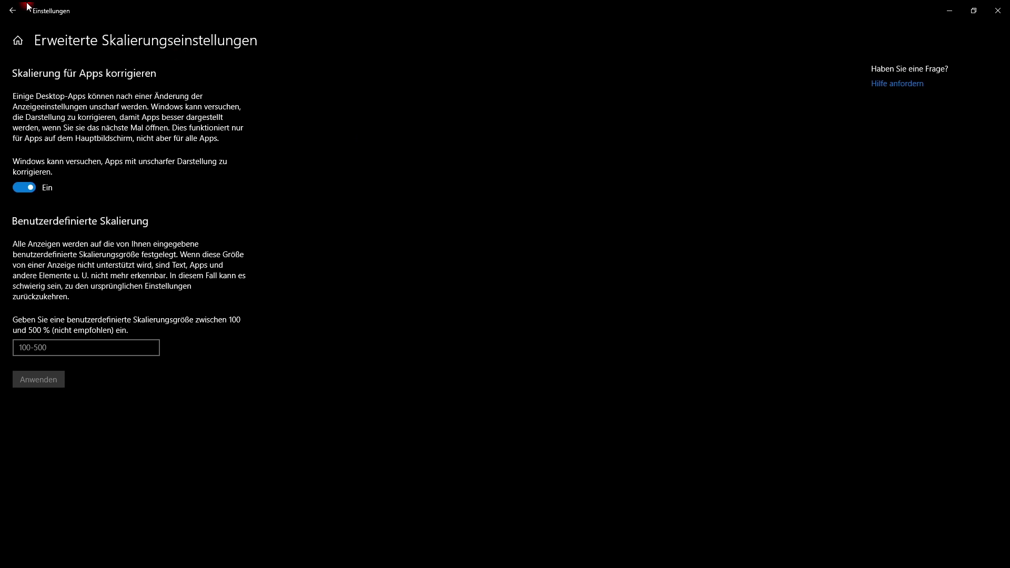
pyautogui.click(13, 10)
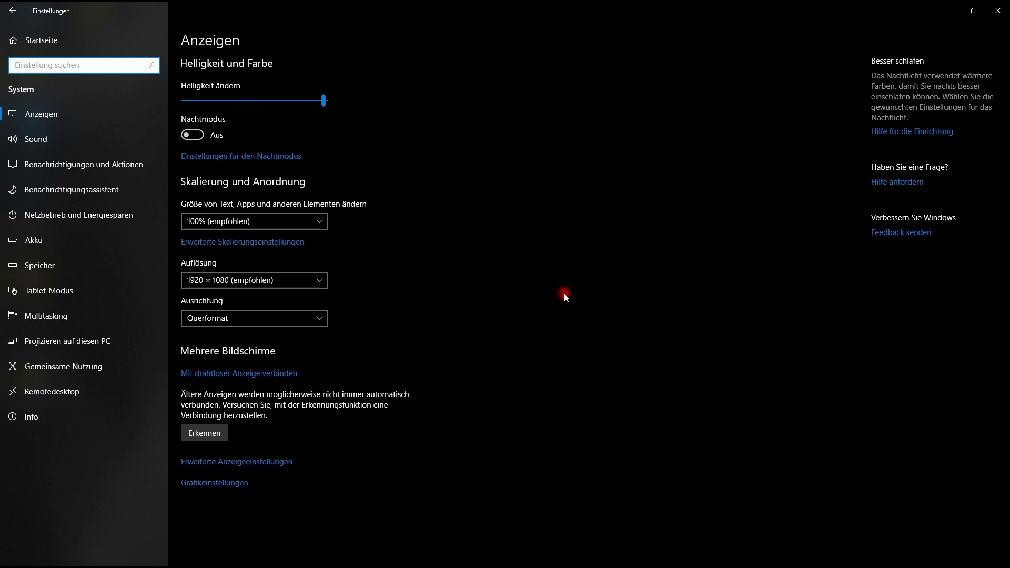
pyautogui.click(999, 11)
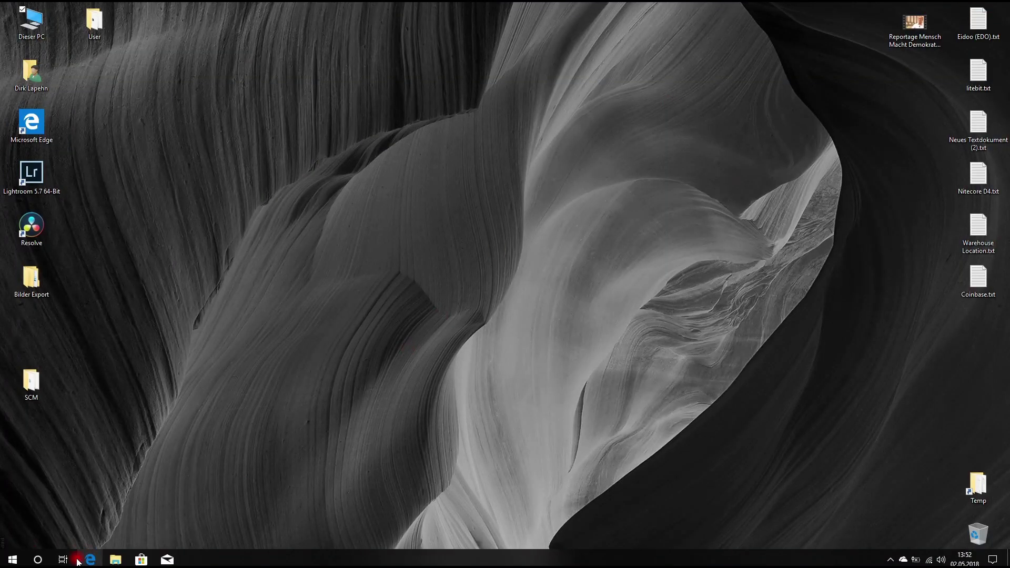
# - View Cortana briefly, and examine the Cortana display options for the taskbar without changing them
pyautogui.click(46, 560)
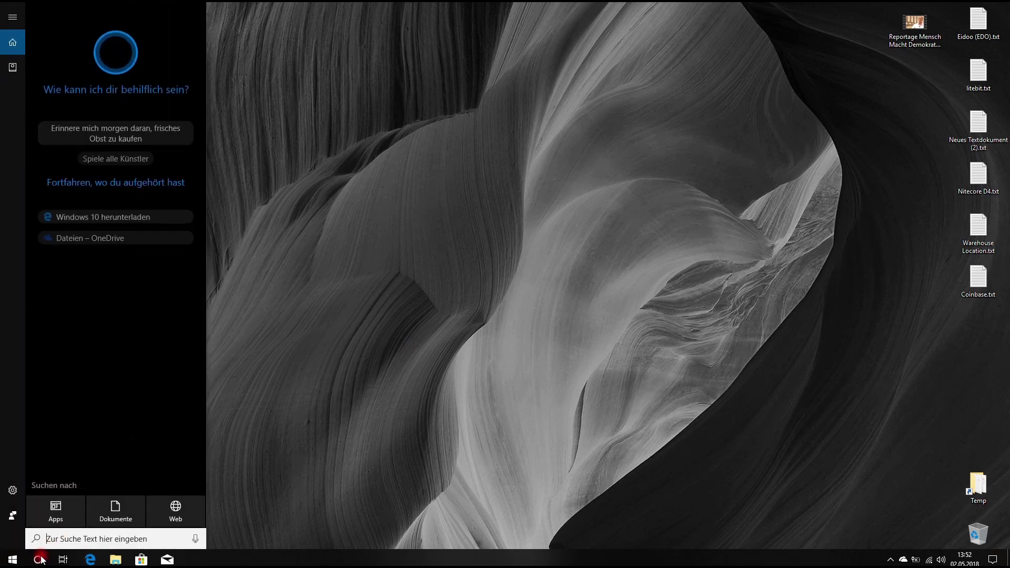
pyautogui.click(231, 559)
pyautogui.rightClick(327, 560)
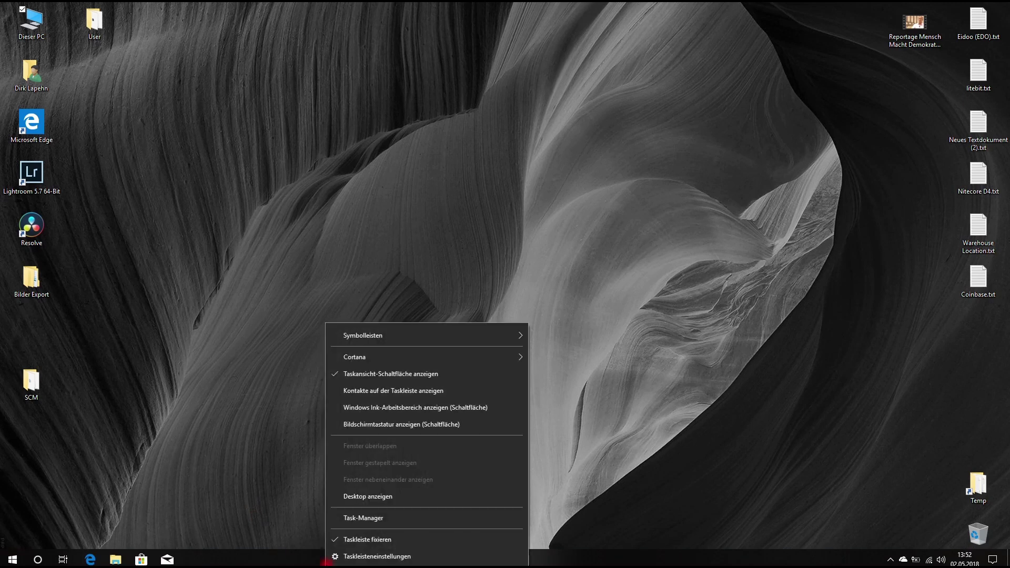
pyautogui.moveTo(422, 354)
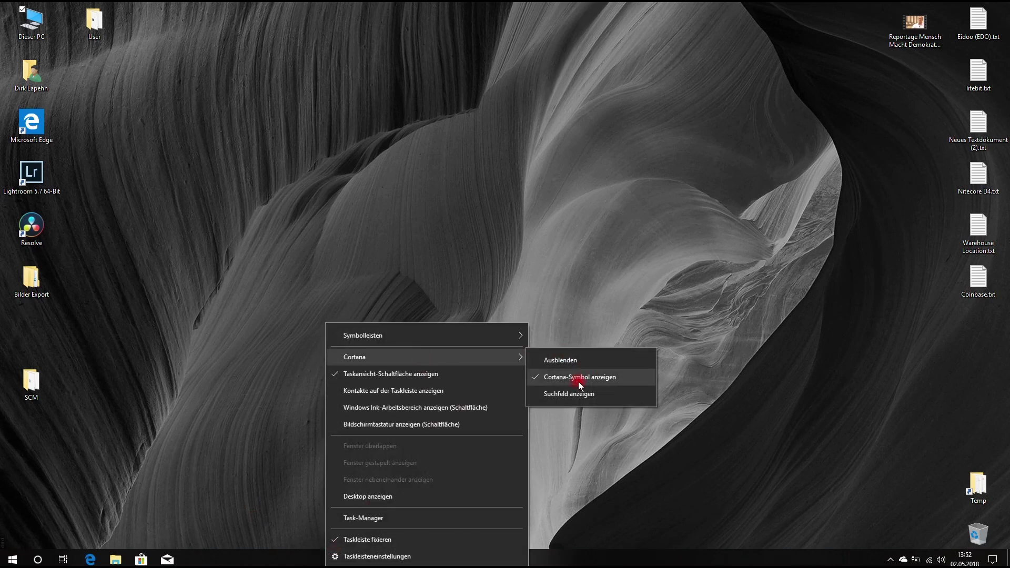
pyautogui.click(109, 470)
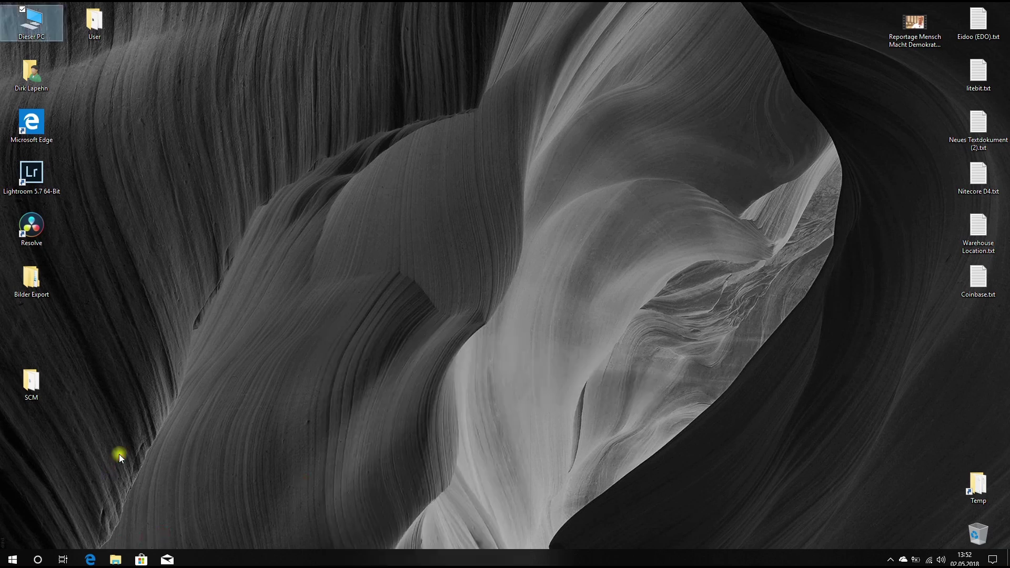
# - Reopen Cortana to examine its suggestions and recent activities, and close it
pyautogui.click(37, 560)
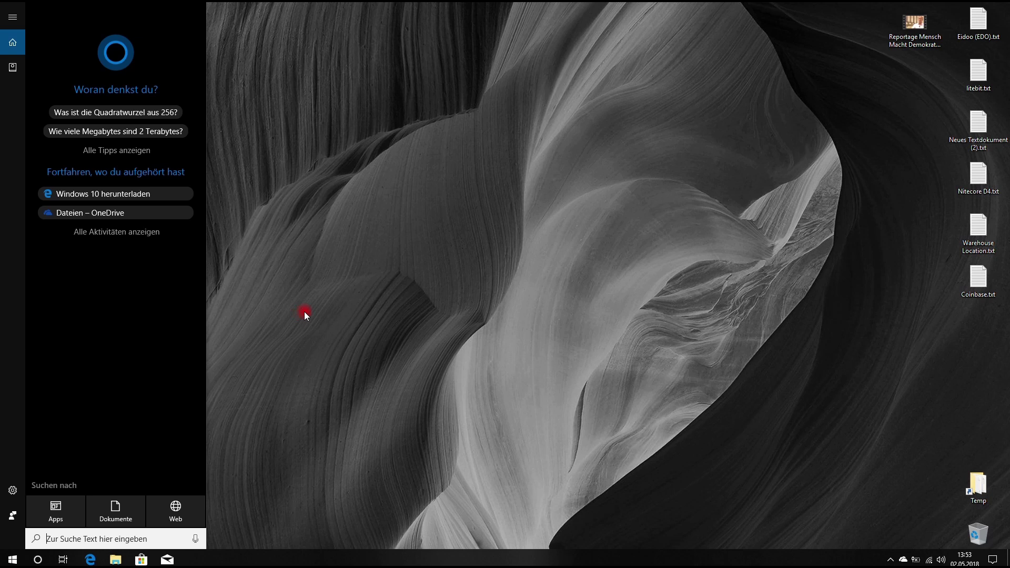
pyautogui.press('Escape')
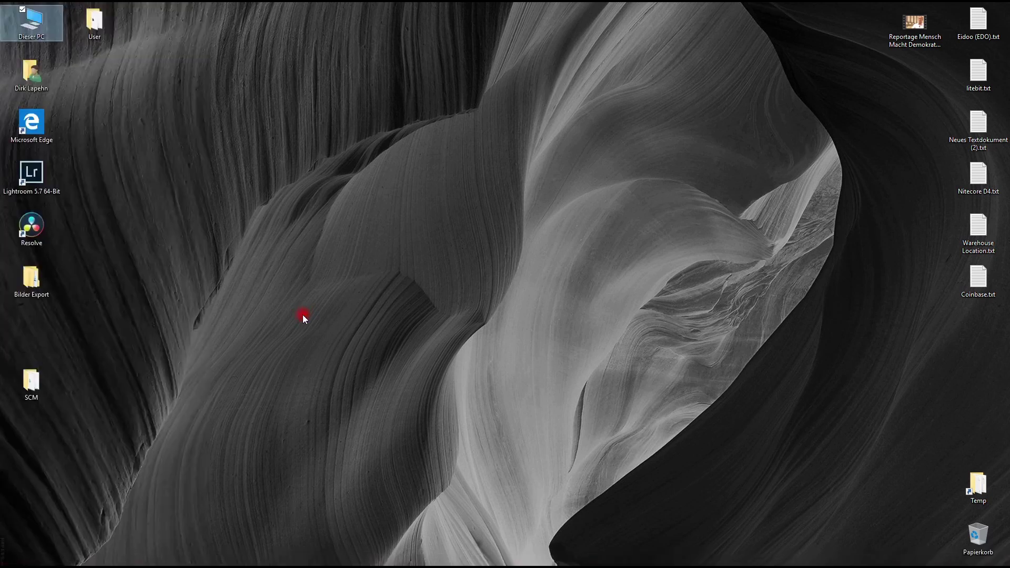
pyautogui.click(277, 374)
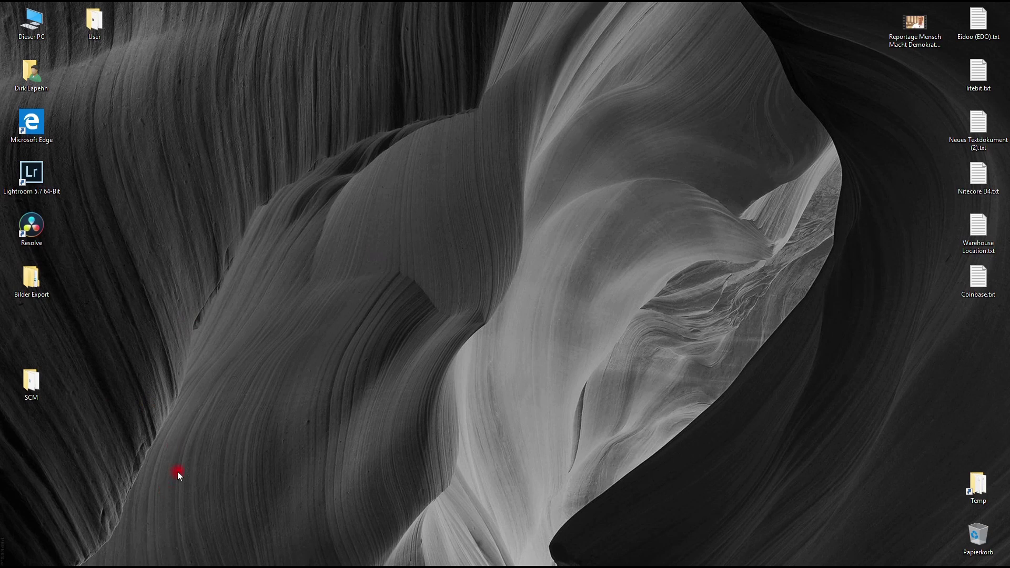
# - Open all settings from the Info-Center and go to Benachrichtigungen und Aktionen under System
pyautogui.moveTo(6, 565)
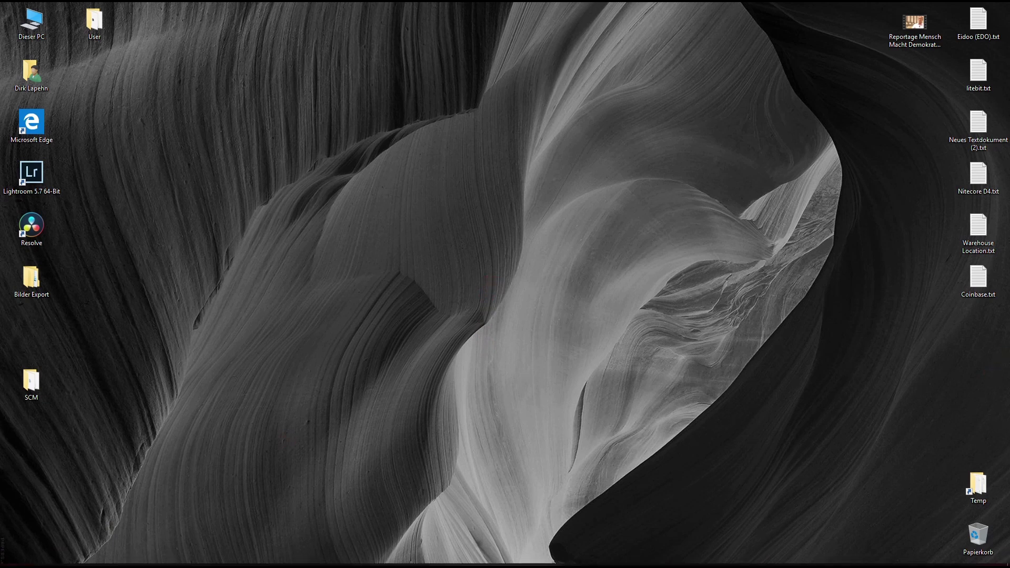
pyautogui.click(989, 558)
pyautogui.click(989, 559)
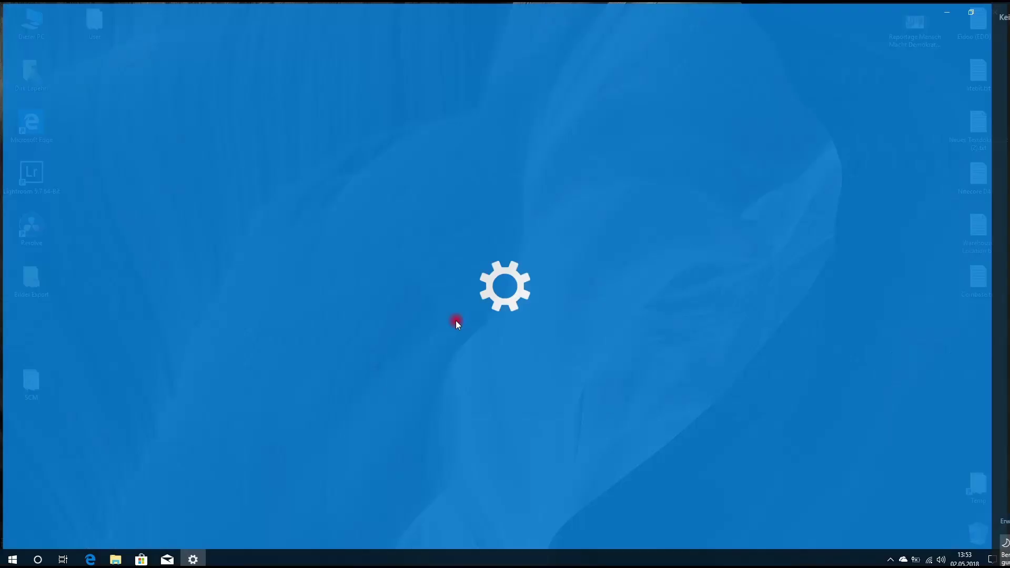
pyautogui.click(195, 135)
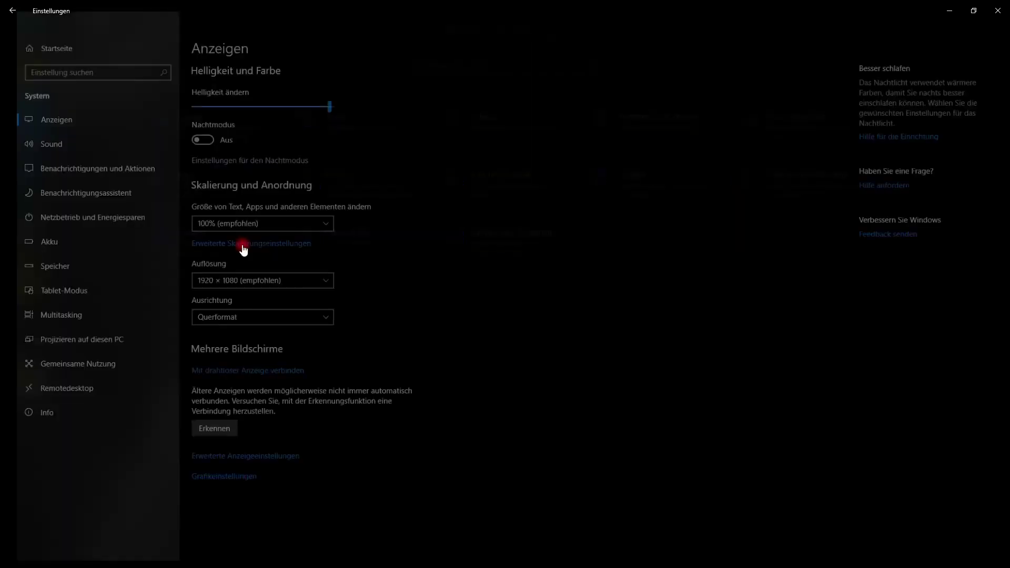
pyautogui.click(105, 159)
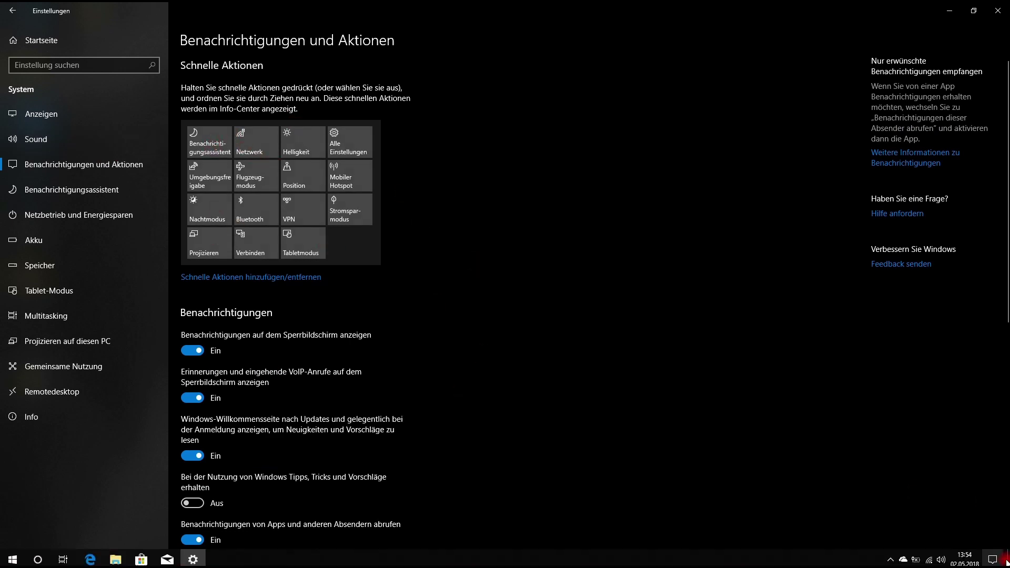
# - Examine the quick actions in the Info-Center and the Benachrichtigungsassistent settings, and return to the desktop
pyautogui.click(994, 559)
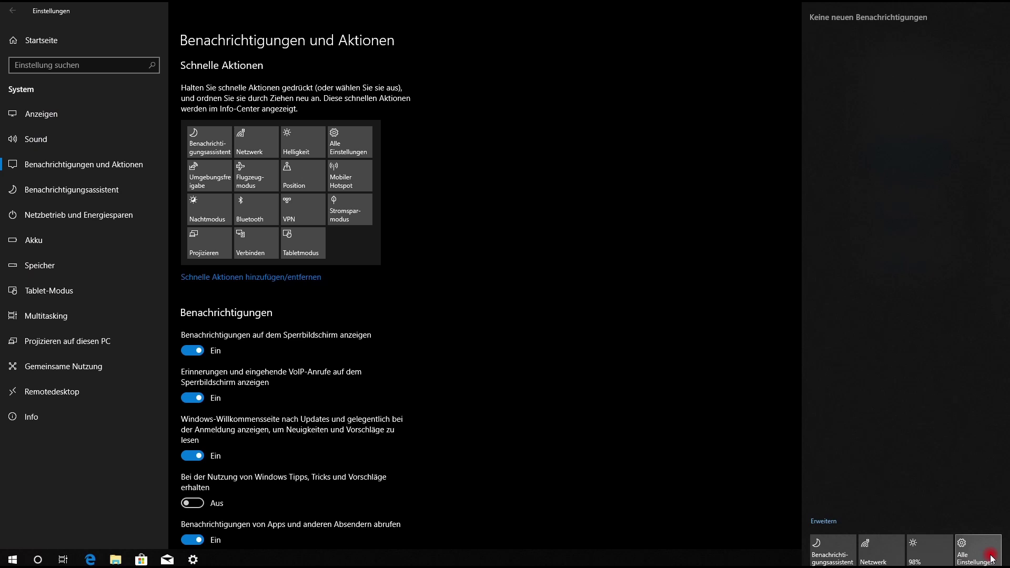
pyautogui.click(539, 396)
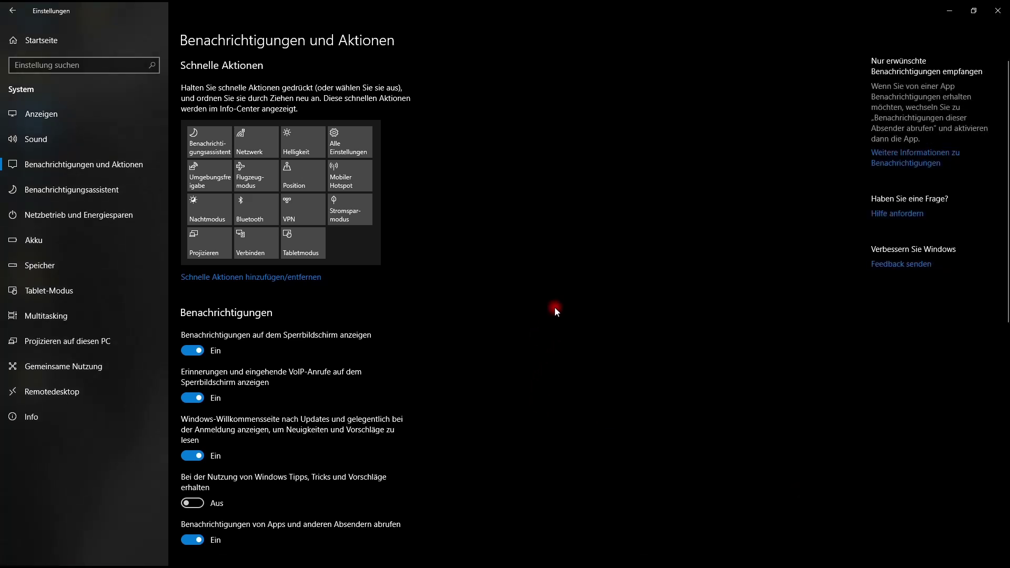
pyautogui.click(23, 193)
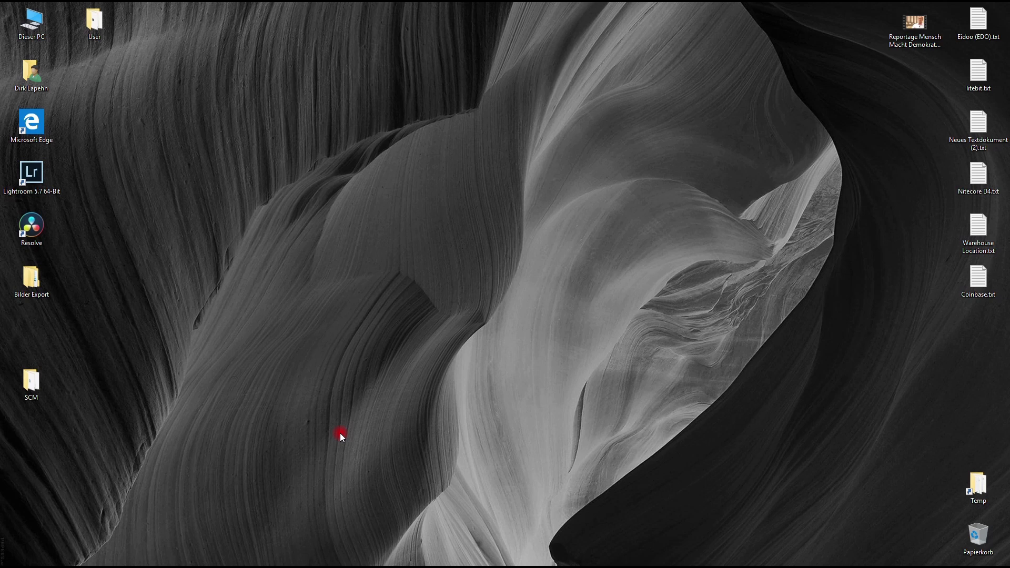
pyautogui.moveTo(337, 567)
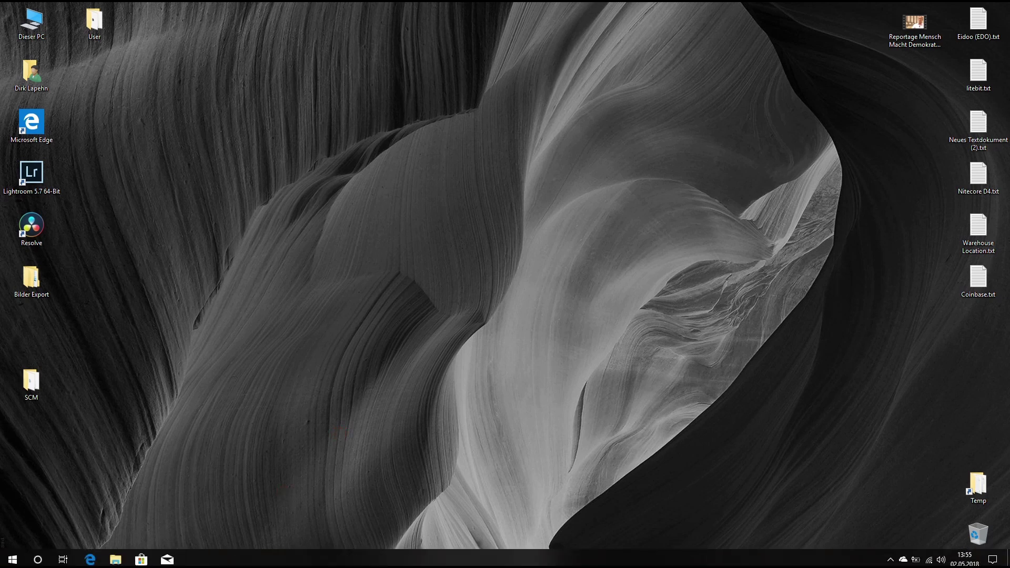
# - Browse the timeline of past activities, reopen the MJX Bugs 3H drone page from Gestern, and close it
pyautogui.click(63, 560)
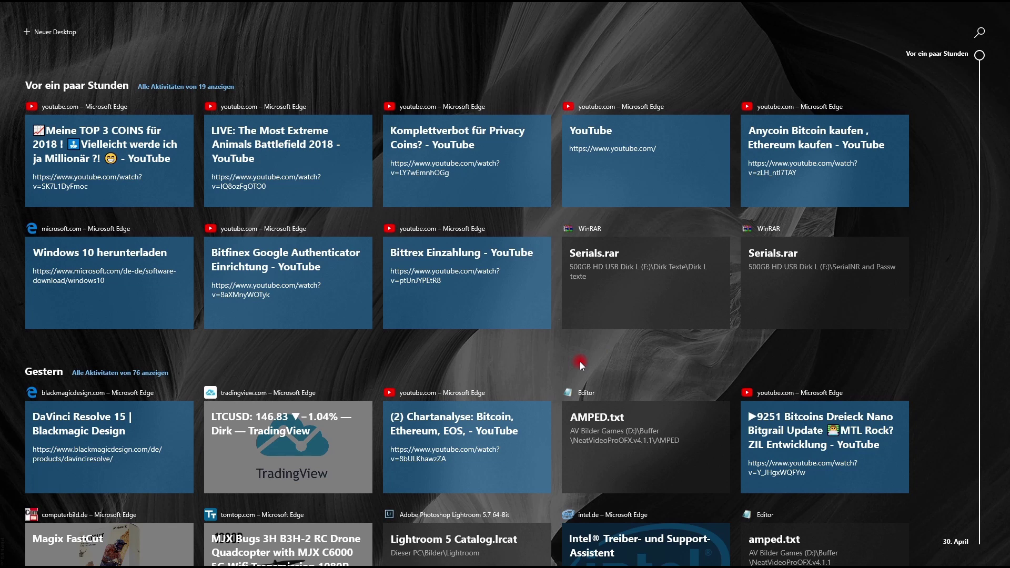
pyautogui.scroll(-5, 580, 361)
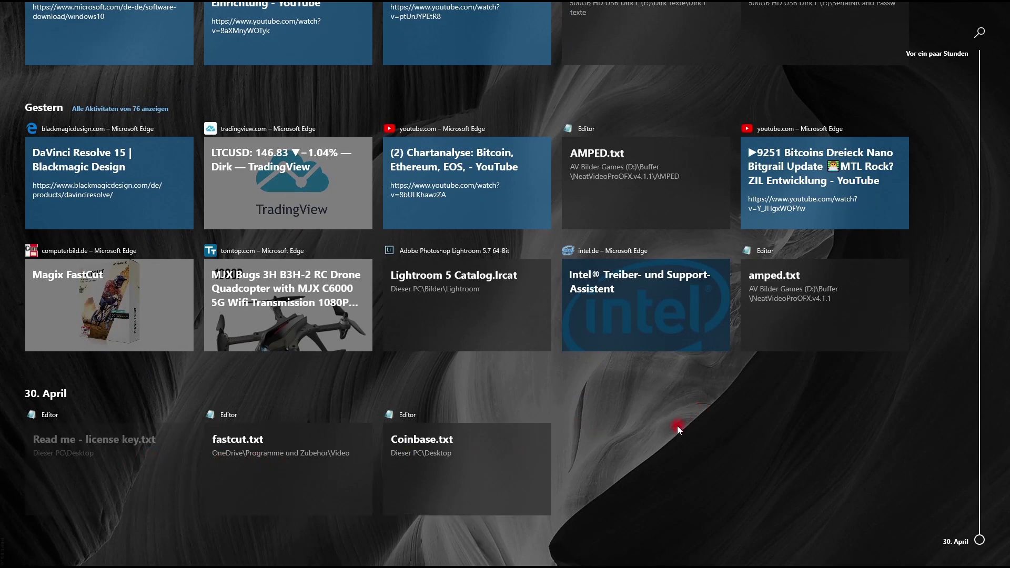
pyautogui.scroll(5, 667, 449)
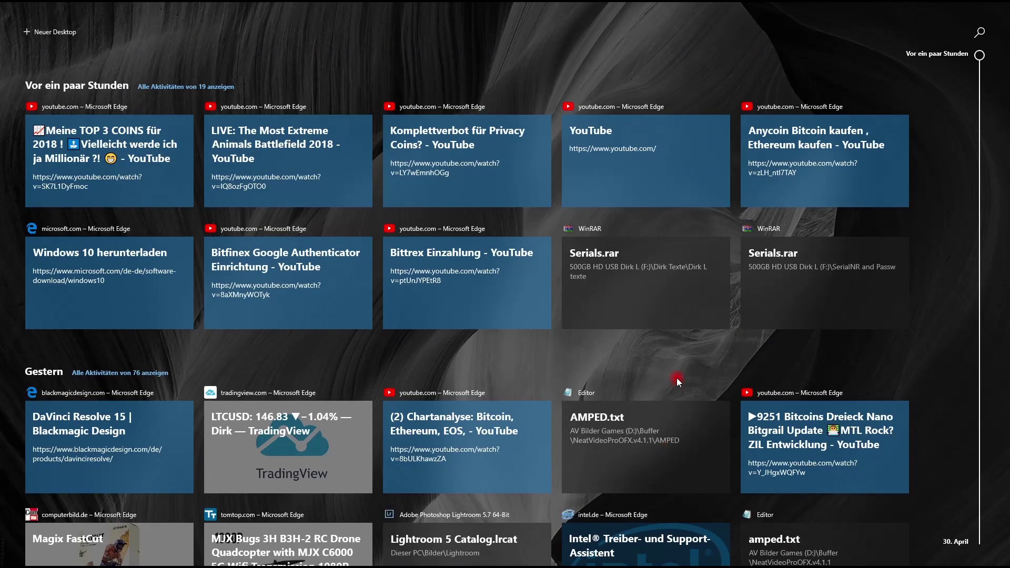
pyautogui.scroll(-5, 661, 375)
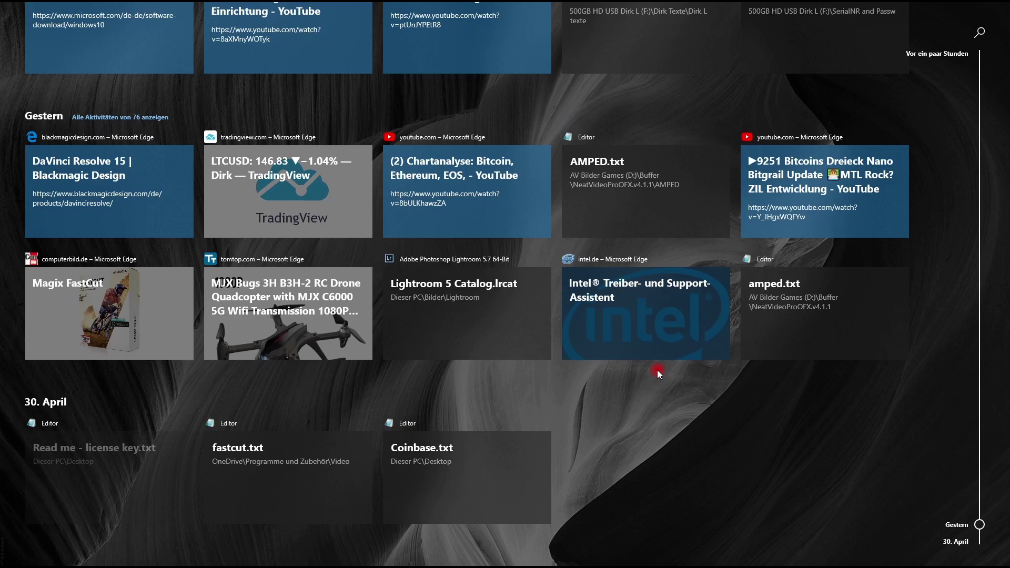
pyautogui.click(254, 314)
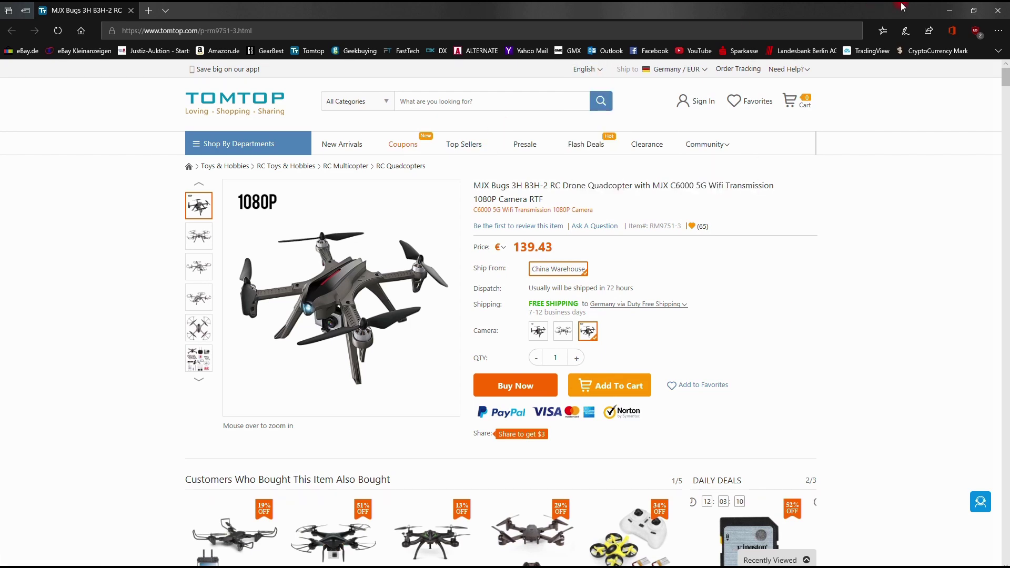
pyautogui.click(998, 10)
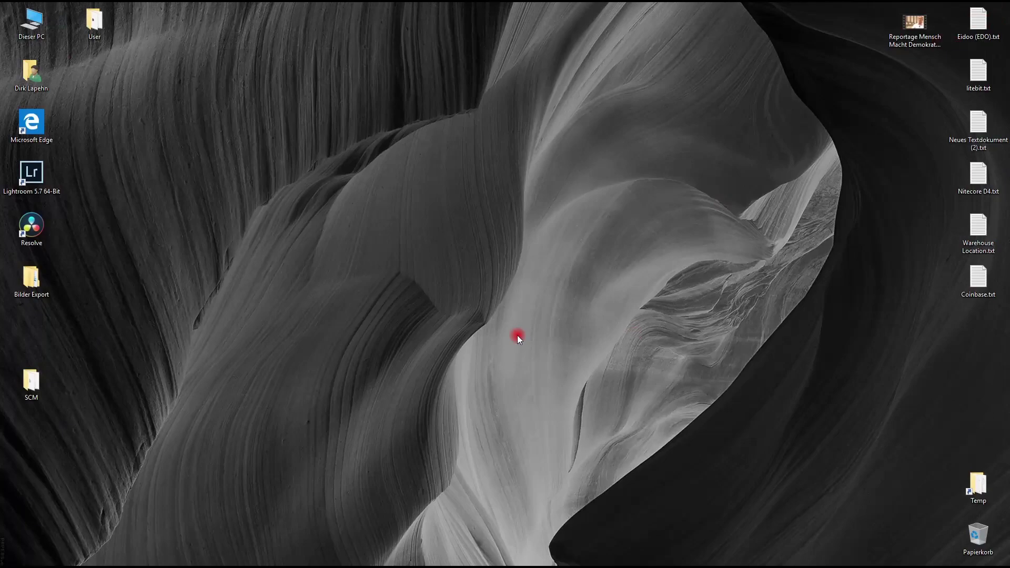
# - Browse the timeline again down to 30. April, reopen the Chartanalyse YouTube video from Gestern, and close it
pyautogui.press('super+Tab')
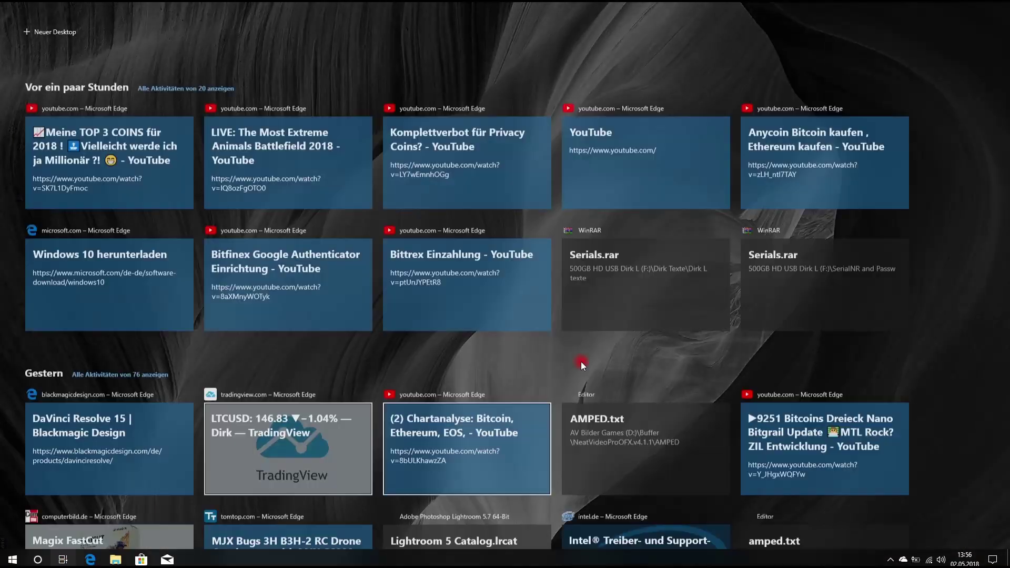
pyautogui.scroll(-5, 588, 360)
pyautogui.scroll(4, 642, 458)
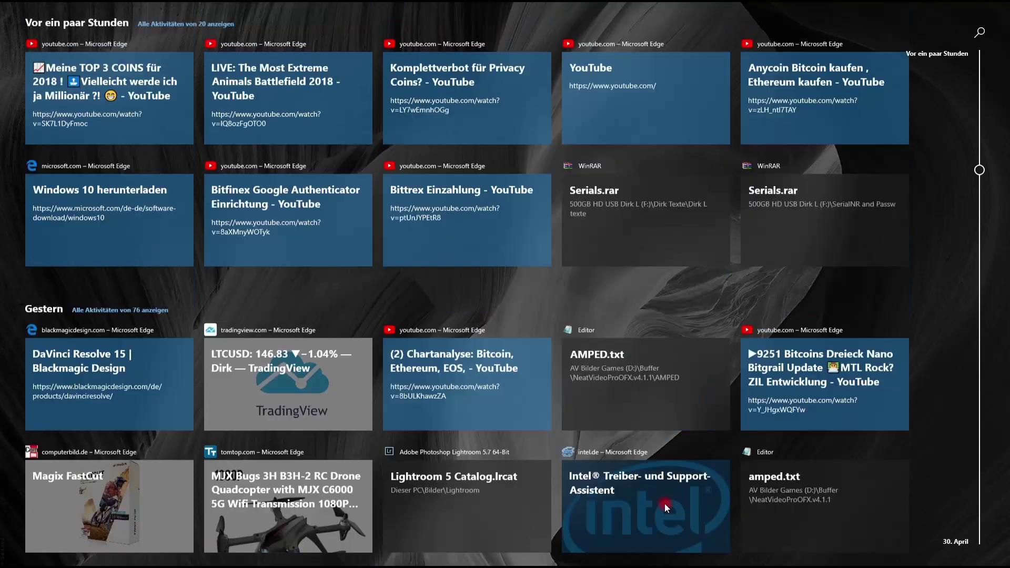
pyautogui.scroll(1, 664, 503)
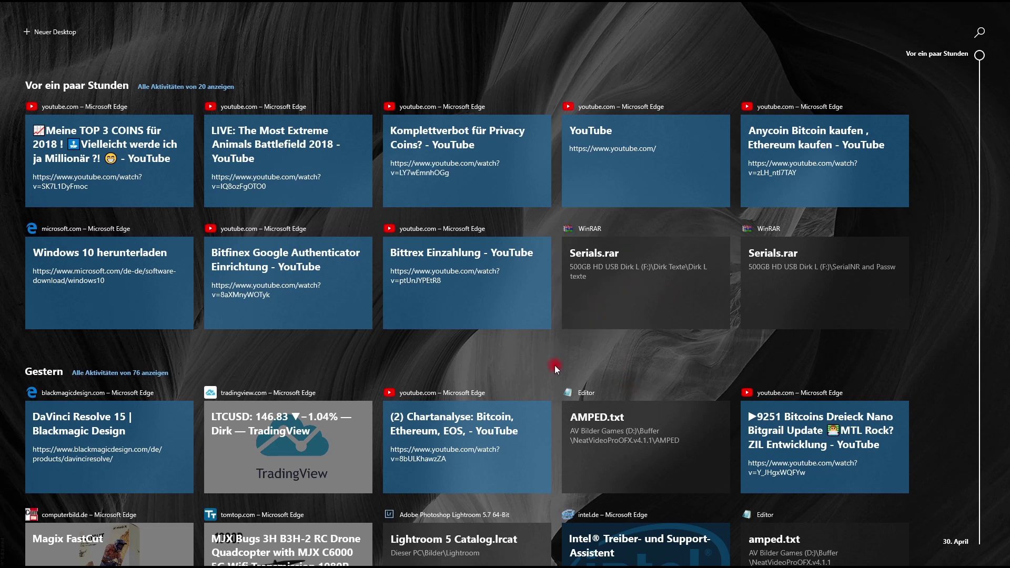
pyautogui.scroll(-5, 554, 366)
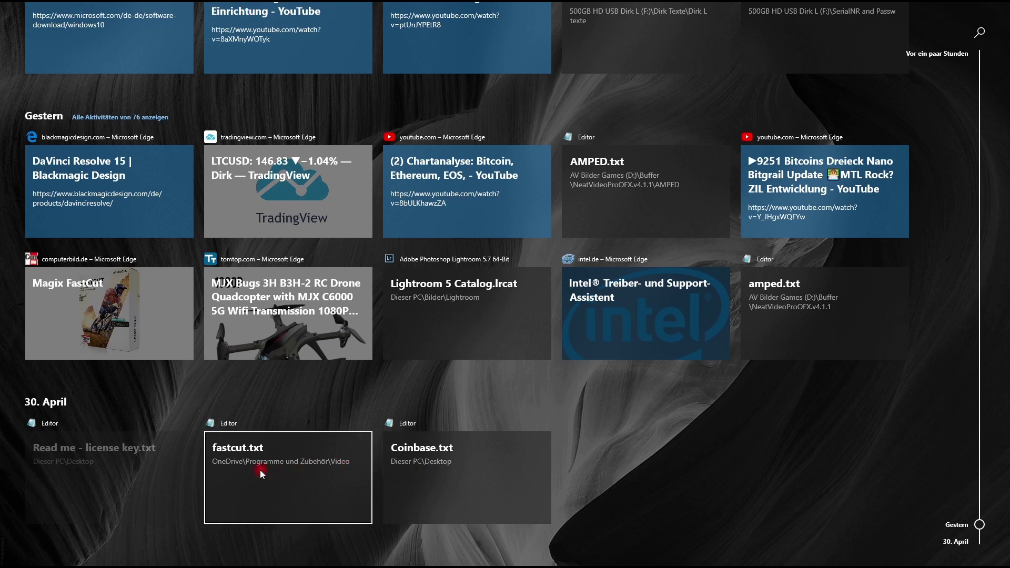
pyautogui.scroll(5, 689, 467)
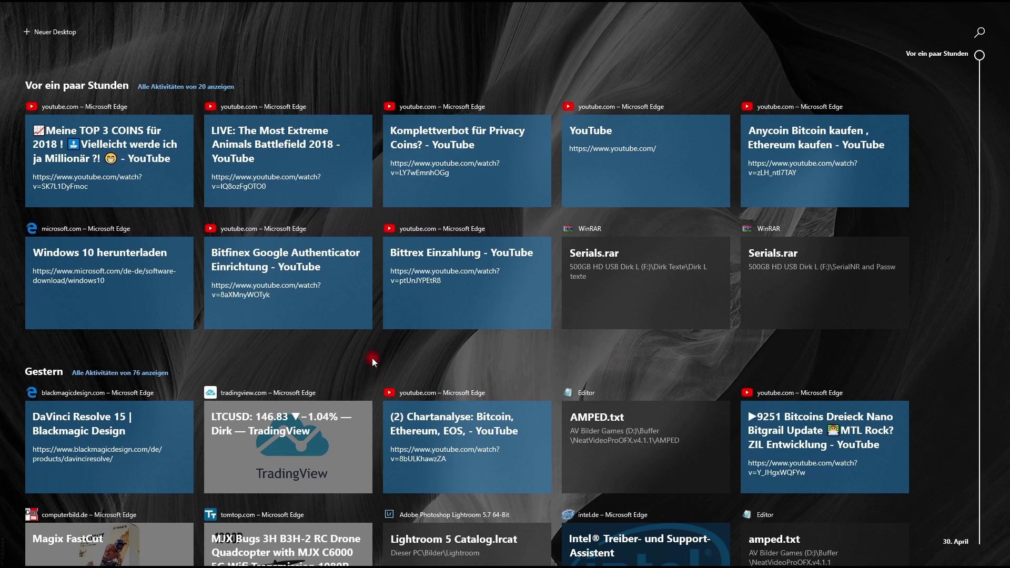
pyautogui.click(454, 455)
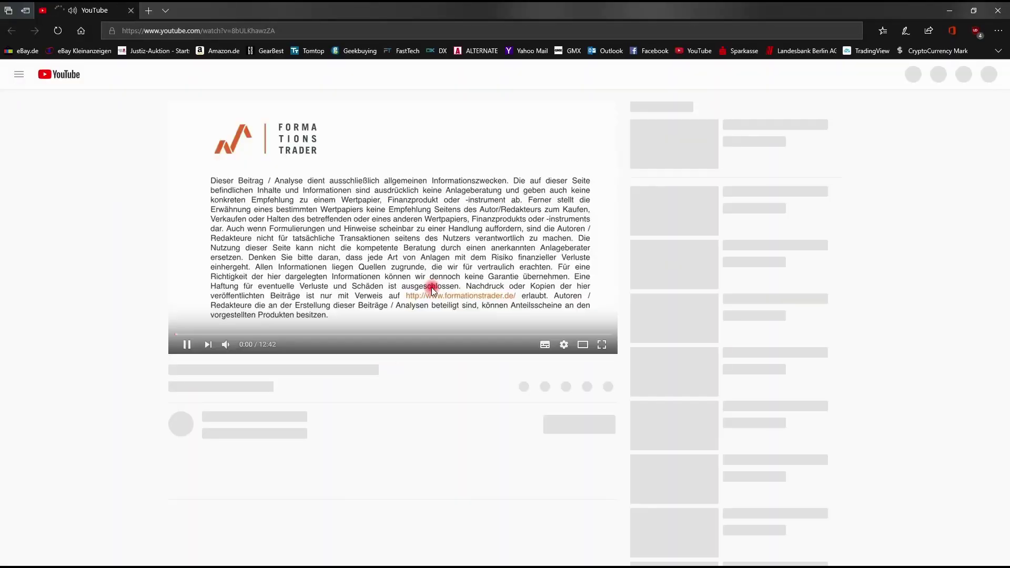
pyautogui.click(998, 10)
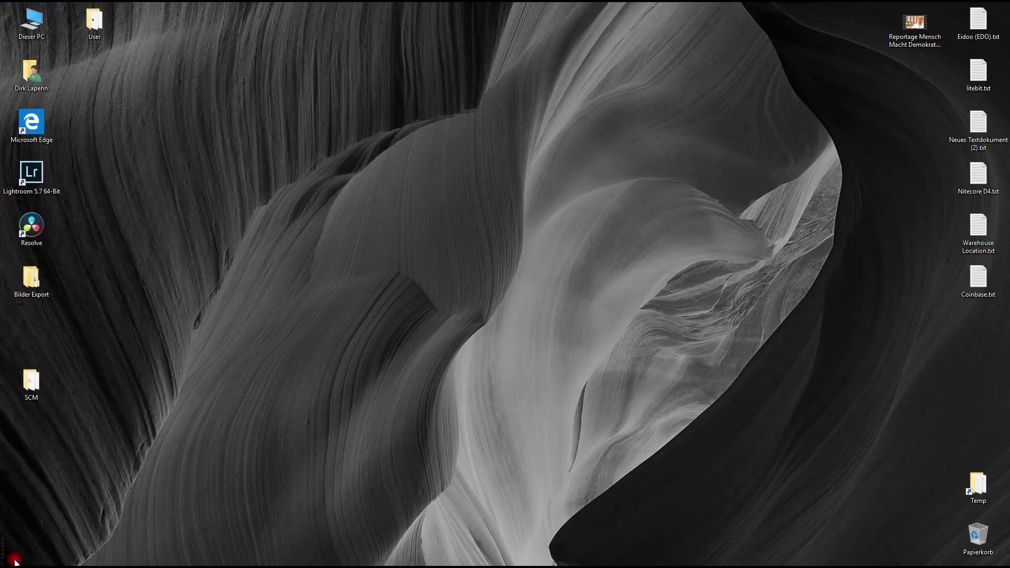
# - Examine the removal options for the LIVE Battlefield 2018 activity in the timeline without deleting it, and view the Start menu briefly
pyautogui.moveTo(330, 565)
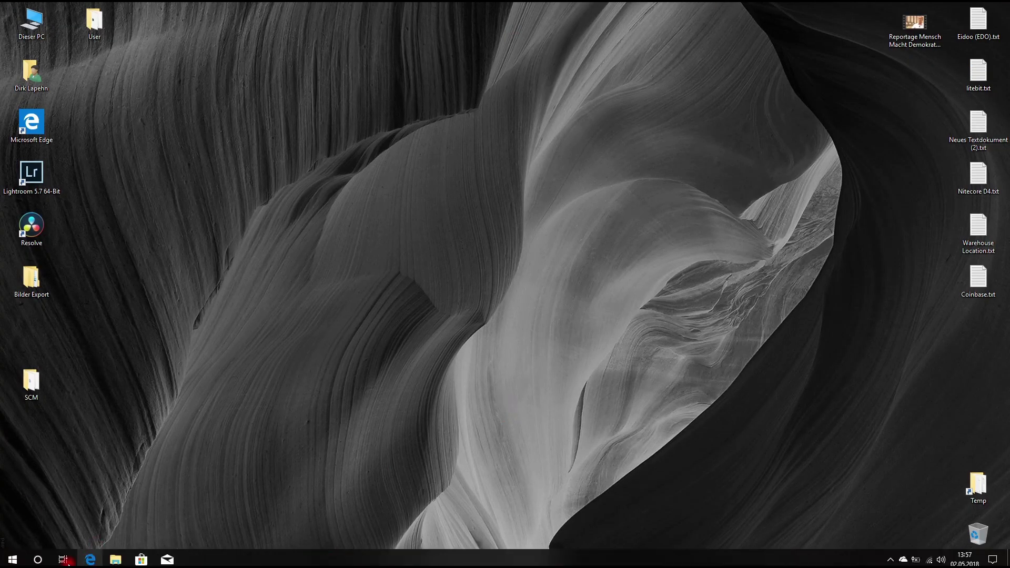
pyautogui.click(64, 560)
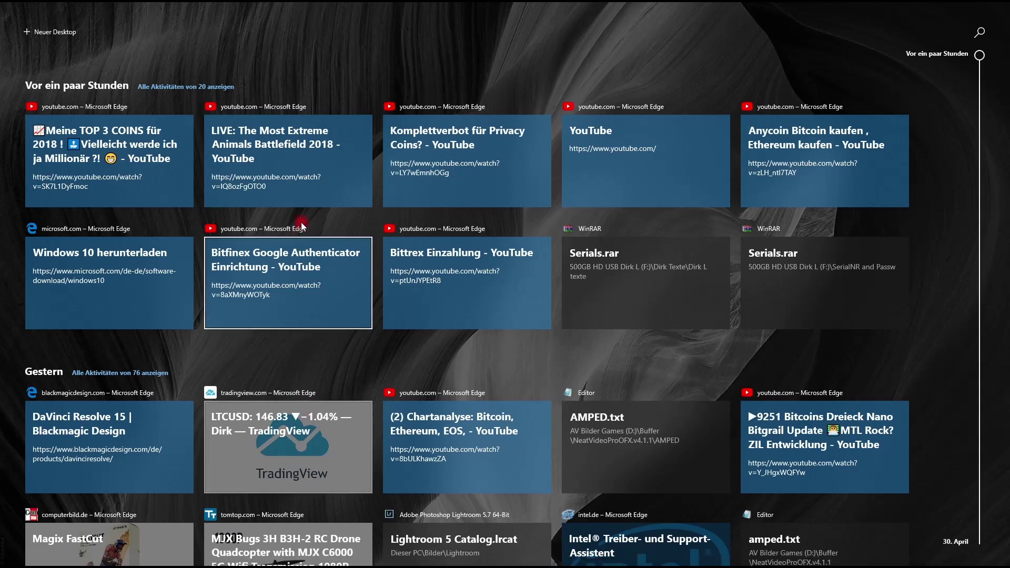
pyautogui.rightClick(292, 142)
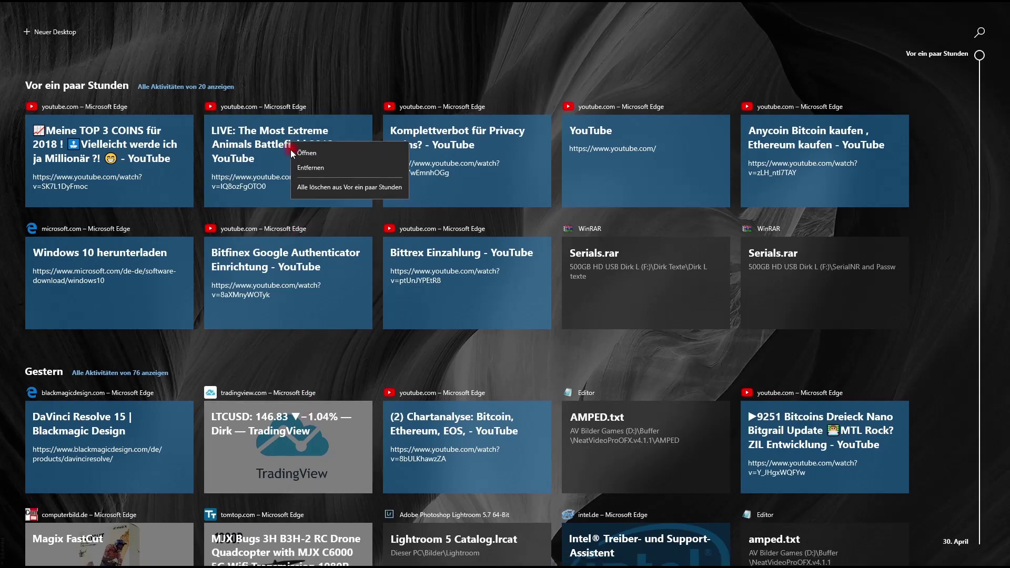
pyautogui.click(325, 168)
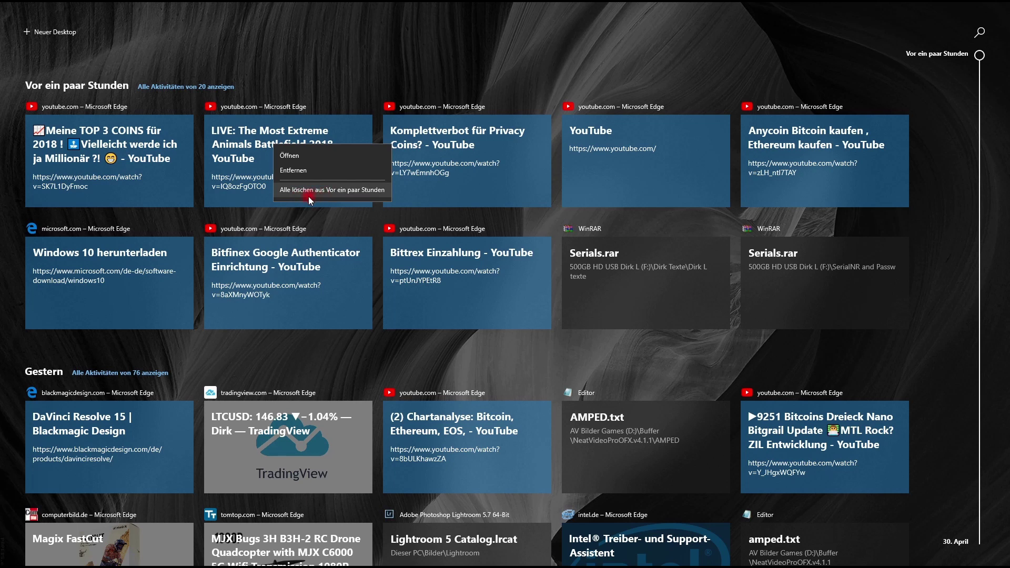
pyautogui.press('Escape')
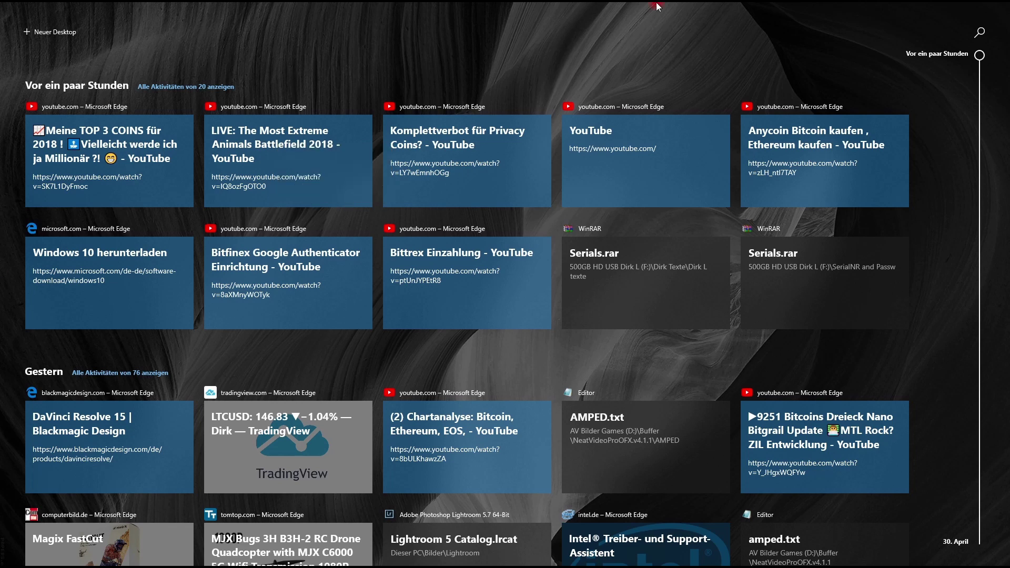
pyautogui.press('Escape')
pyautogui.press('super')
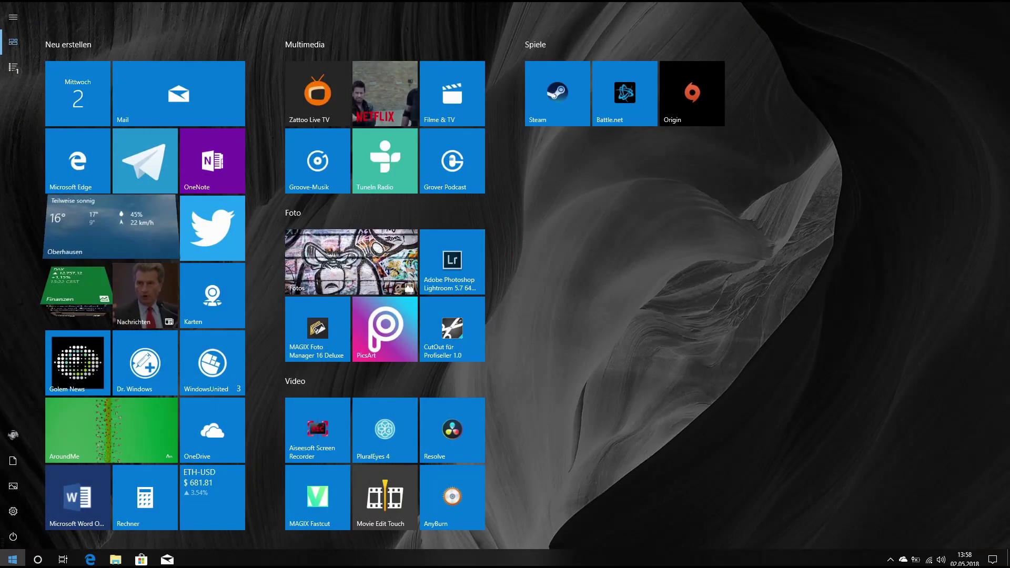
pyautogui.press('super')
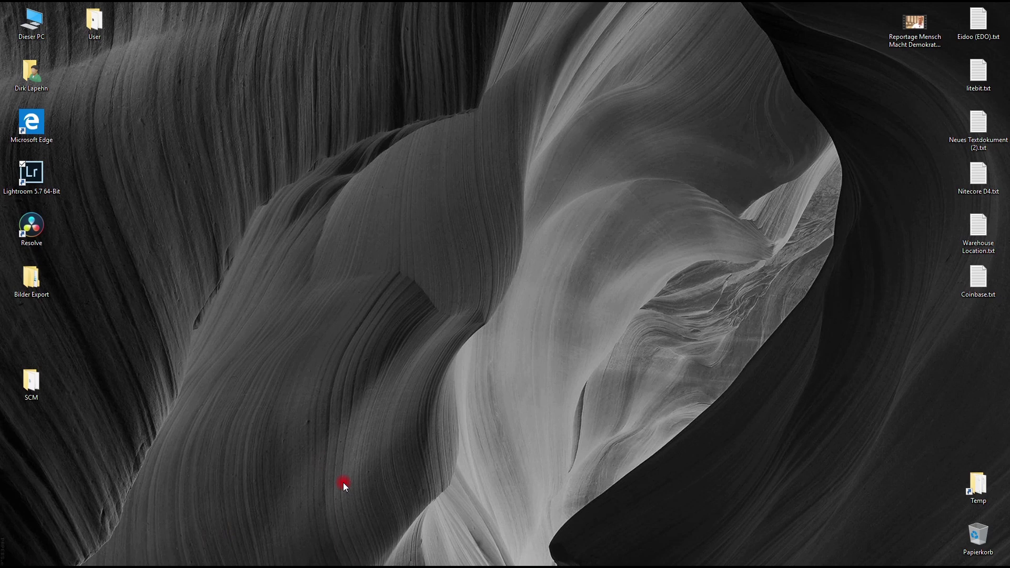
# - Show the touch keyboard button on the taskbar, and open and close the on-screen keyboard to try it
pyautogui.moveTo(942, 565)
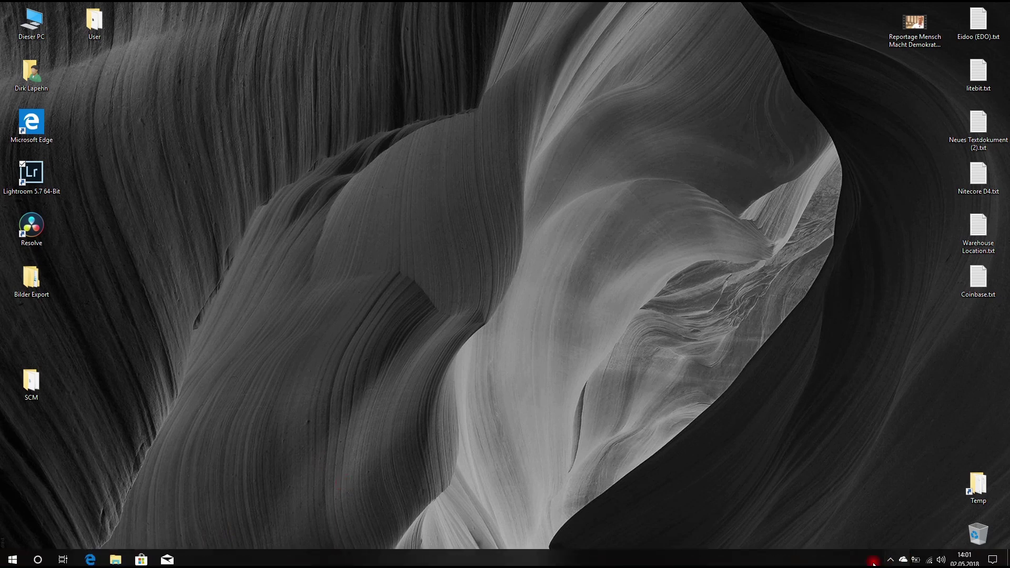
pyautogui.rightClick(775, 563)
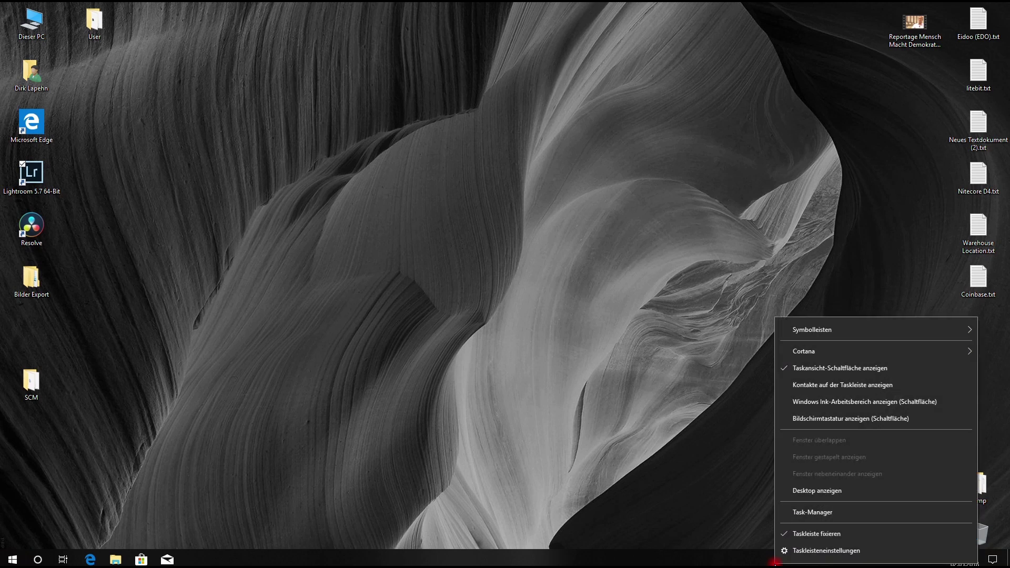
pyautogui.click(861, 421)
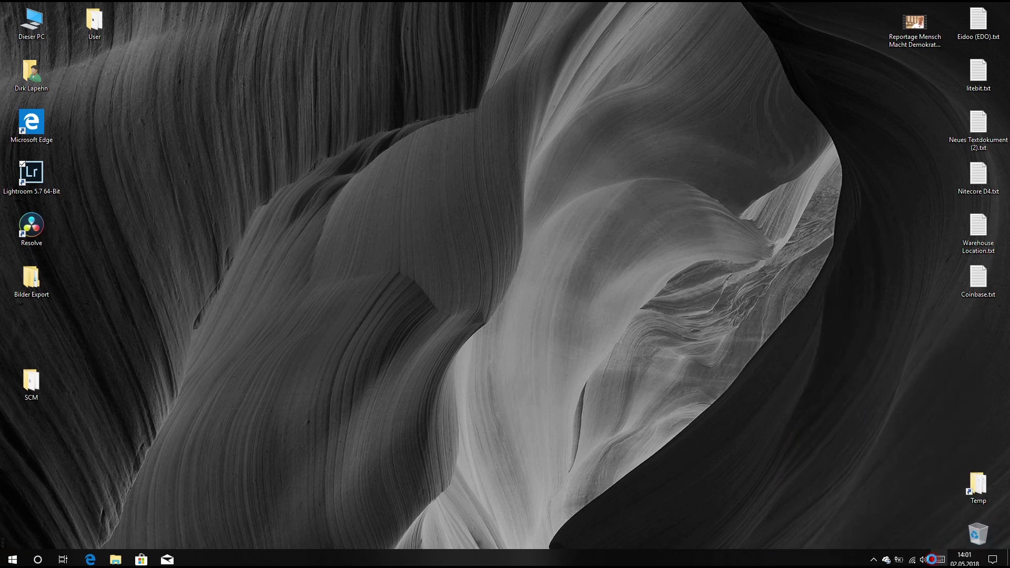
pyautogui.click(932, 559)
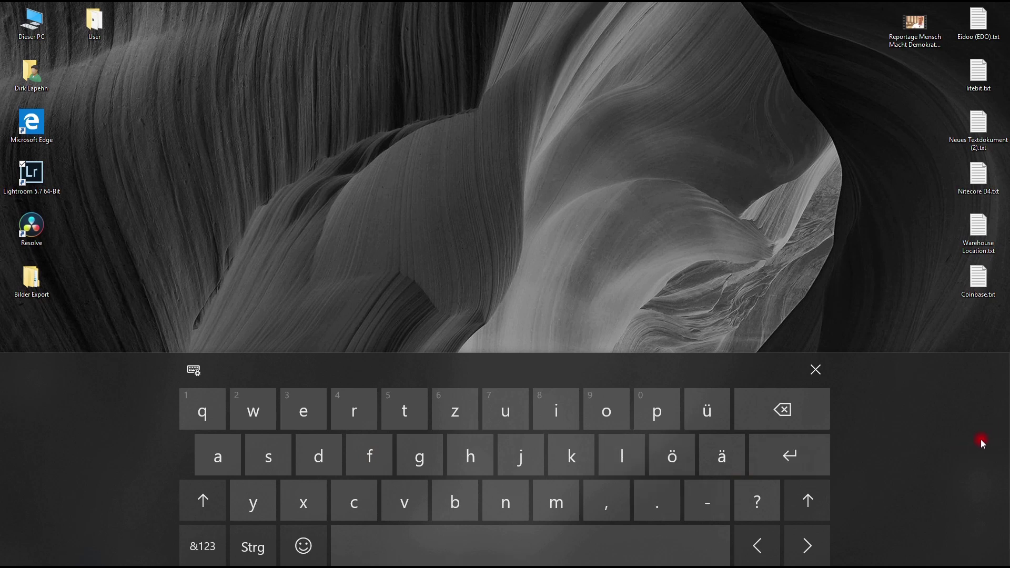
pyautogui.click(819, 372)
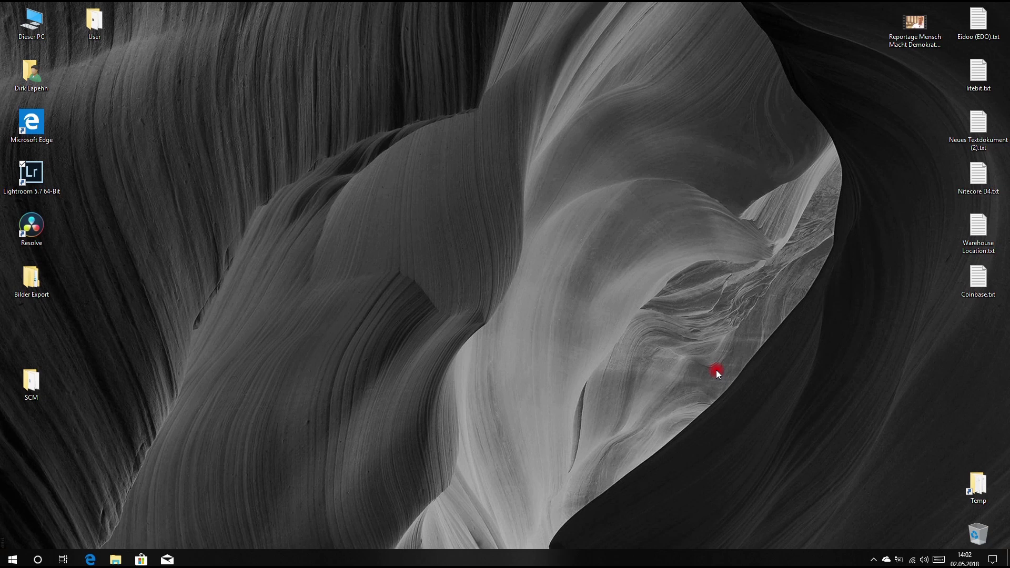
# - Open the emoji panel on the desktop, look through its emojis, and close it
pyautogui.press('super+period')
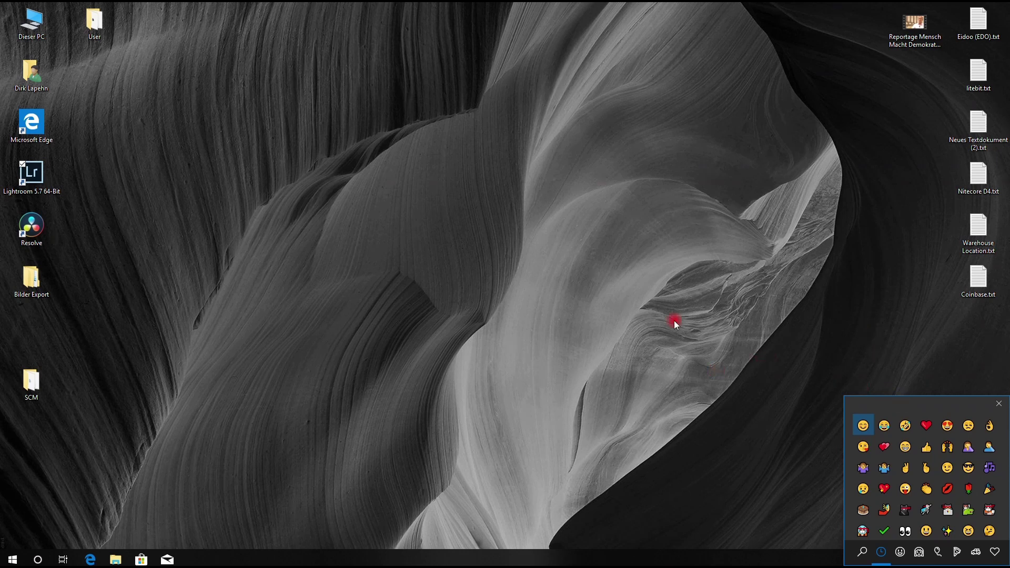
pyautogui.scroll(-1, 928, 531)
pyautogui.scroll(1, 932, 520)
pyautogui.press('Escape')
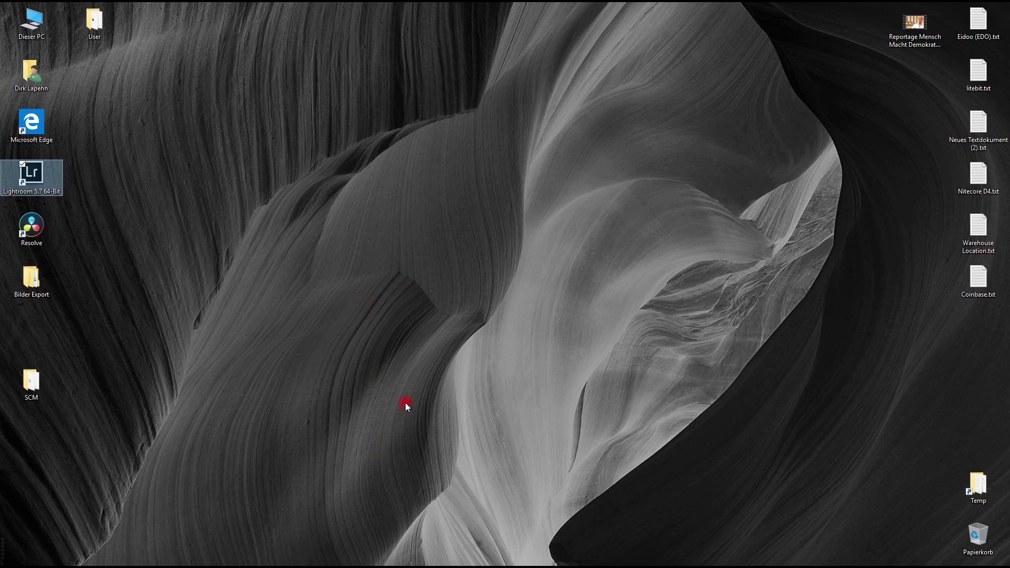
# - Switch to Microsoft Edge, put it in full-screen mode, and examine its options menu before closing it
pyautogui.moveTo(373, 566)
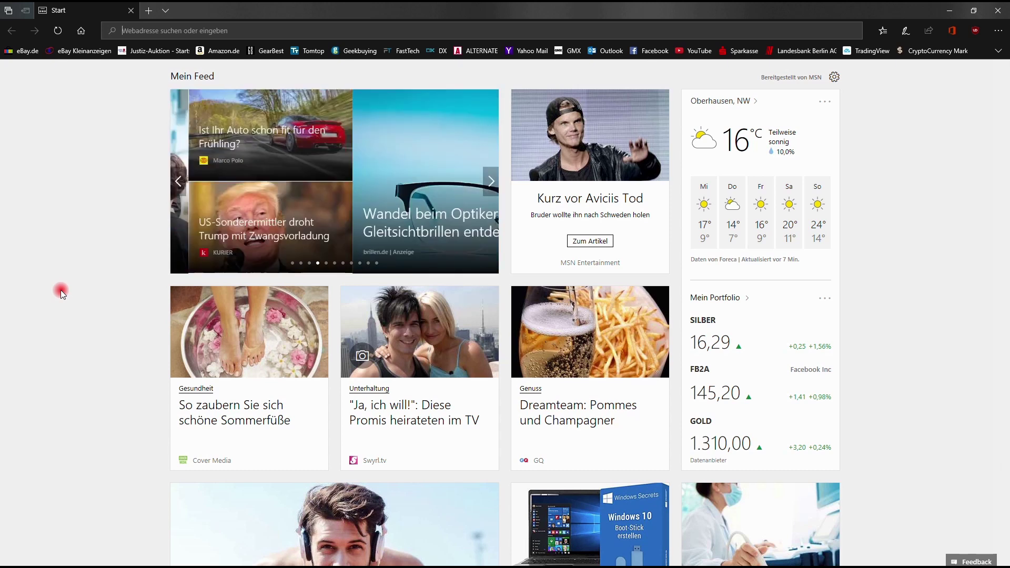
pyautogui.press('F11')
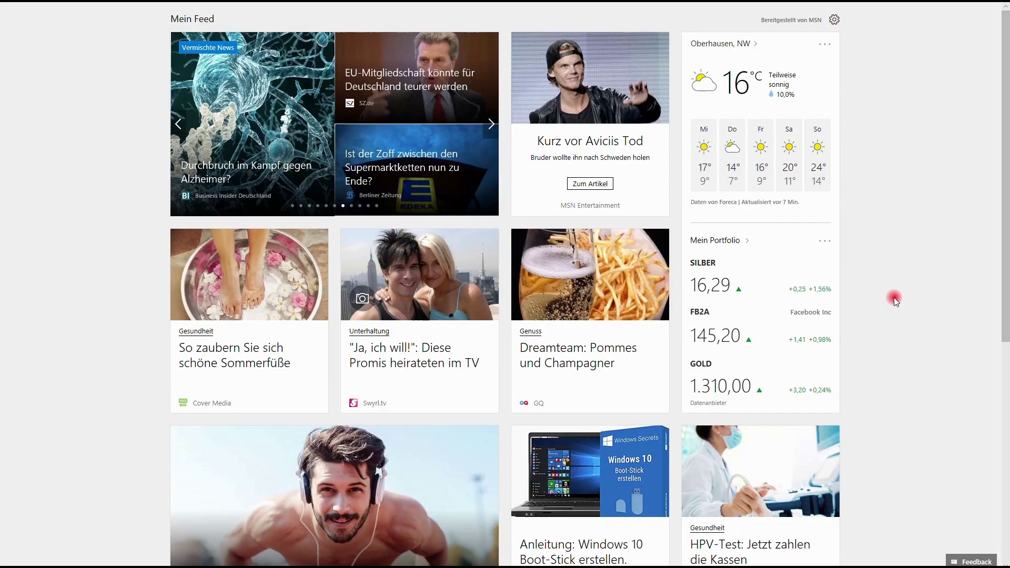
pyautogui.moveTo(843, 7)
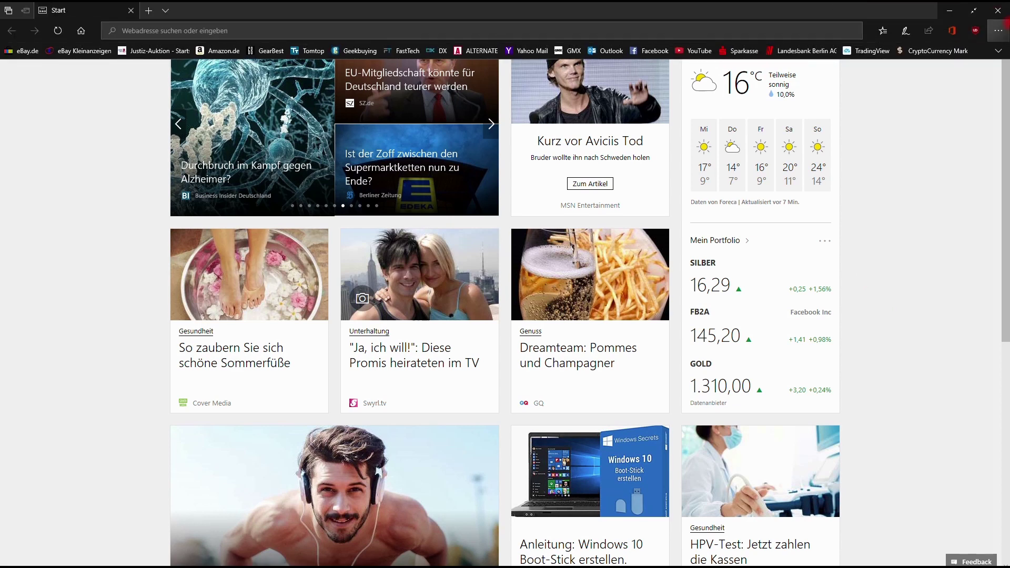
pyautogui.click(1000, 33)
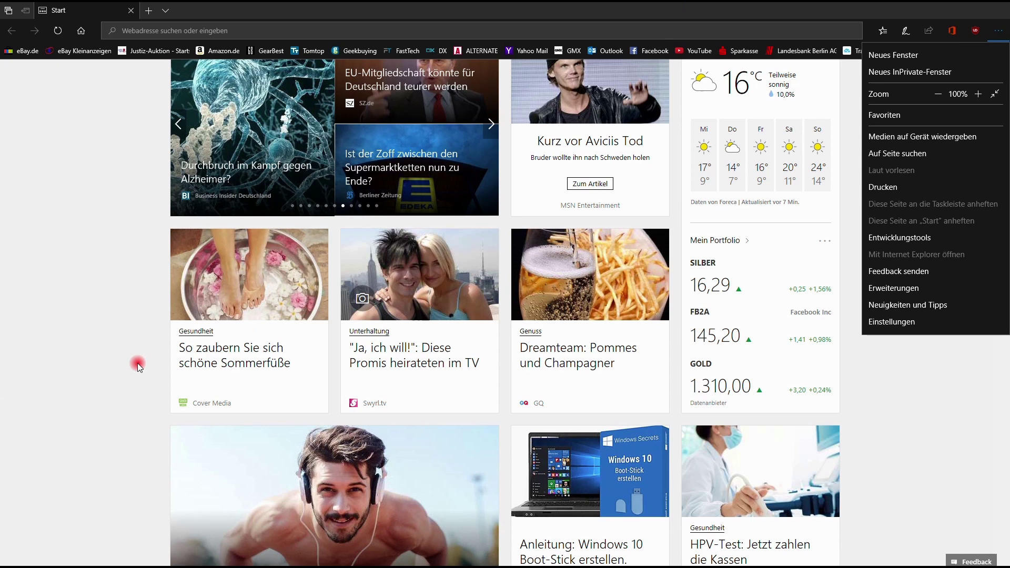
pyautogui.click(2, 390)
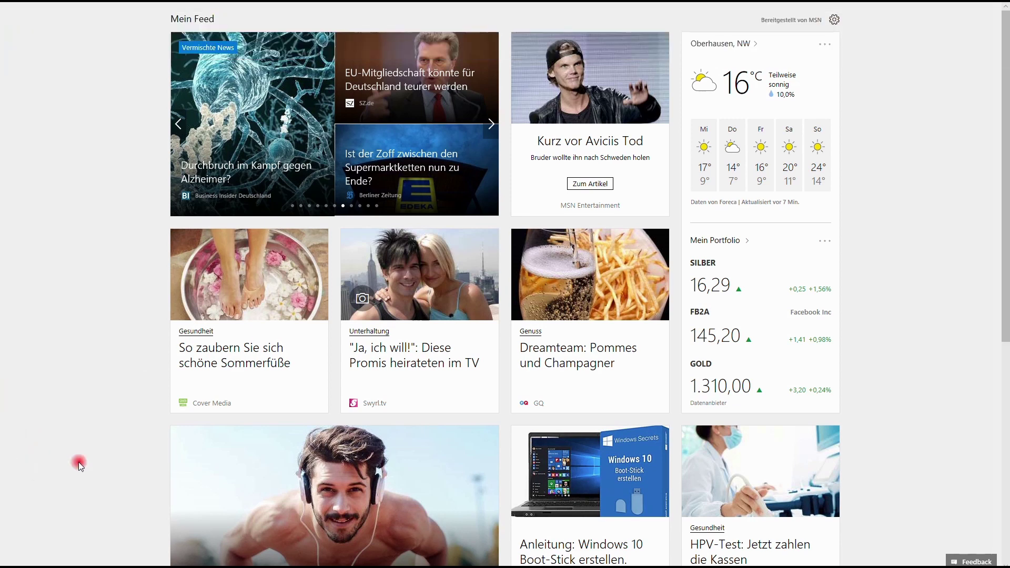
# - Reveal the browser toolbar in full-screen mode and view the installed and suggested extensions, followed by the browsing history
pyautogui.moveTo(531, 7)
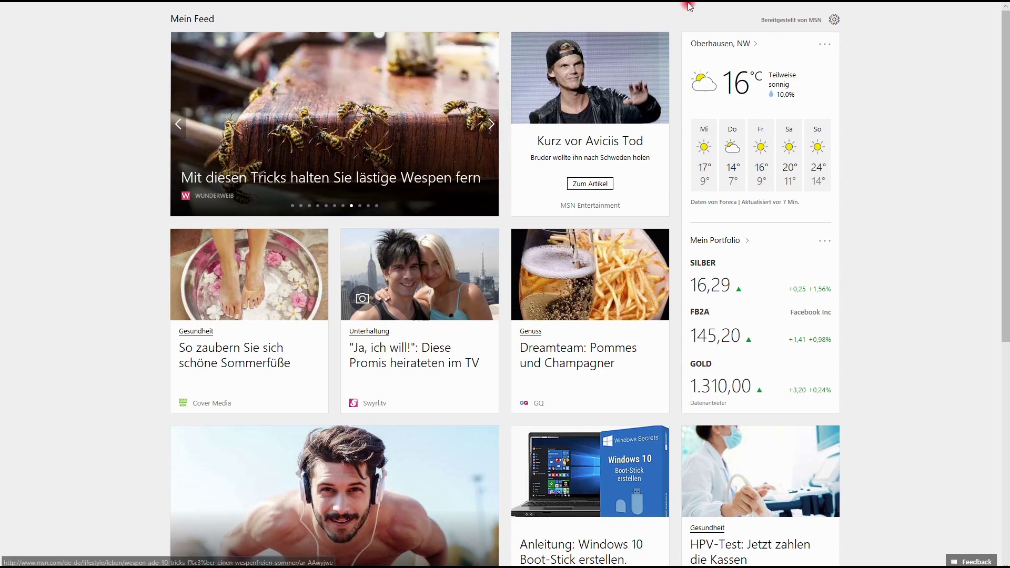
pyautogui.moveTo(706, 6)
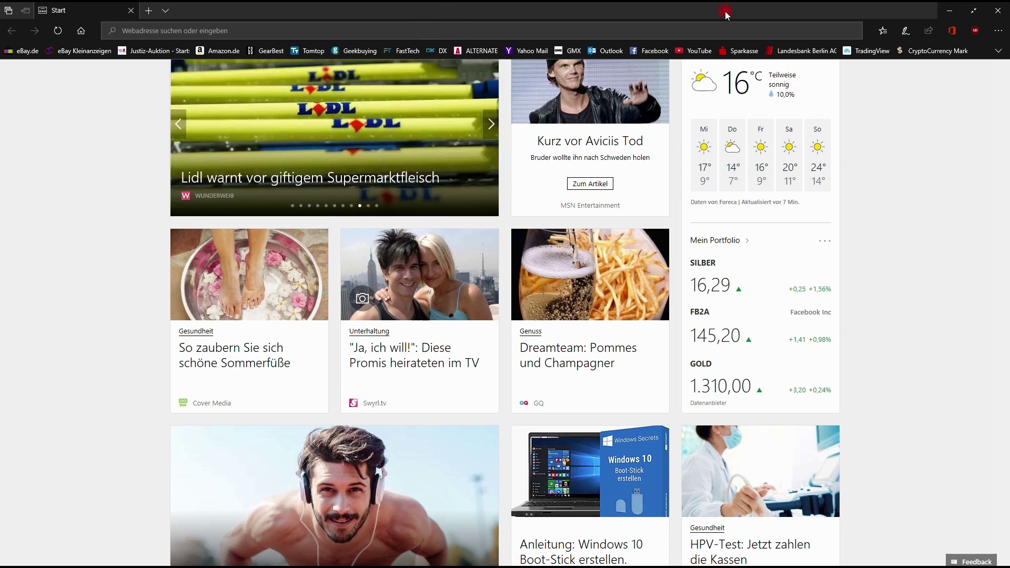
pyautogui.click(999, 32)
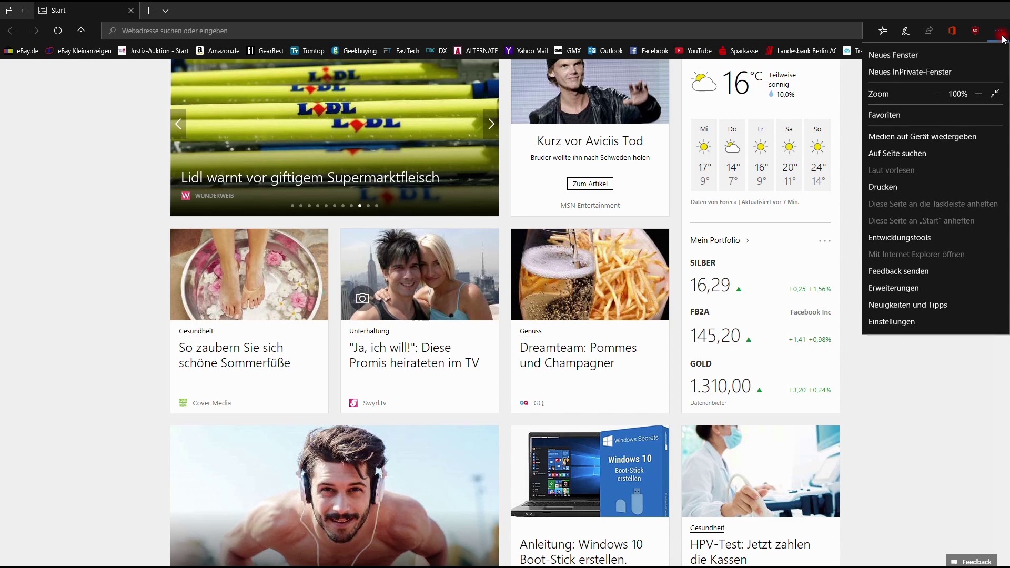
pyautogui.click(913, 290)
pyautogui.click(913, 293)
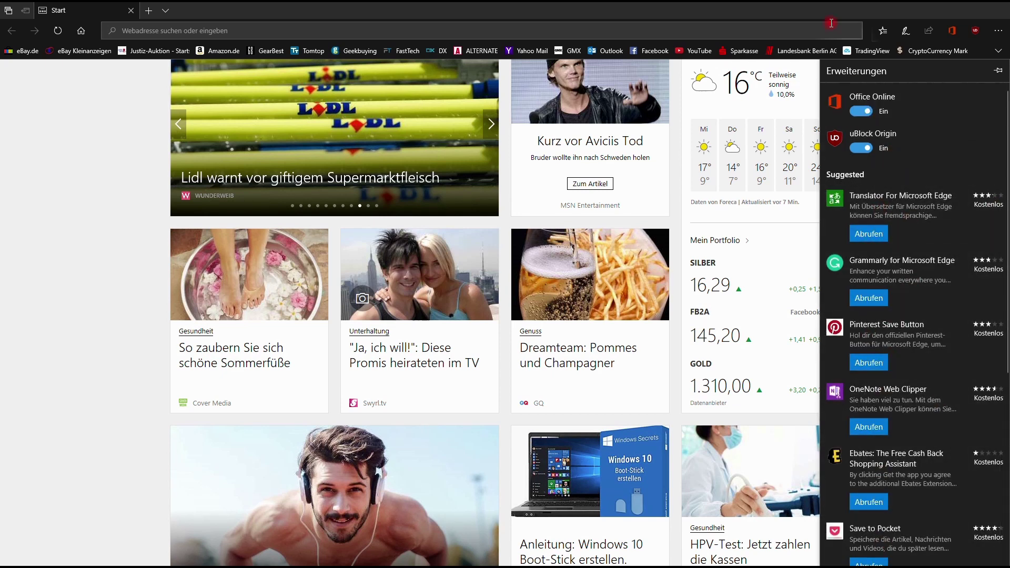
pyautogui.click(884, 32)
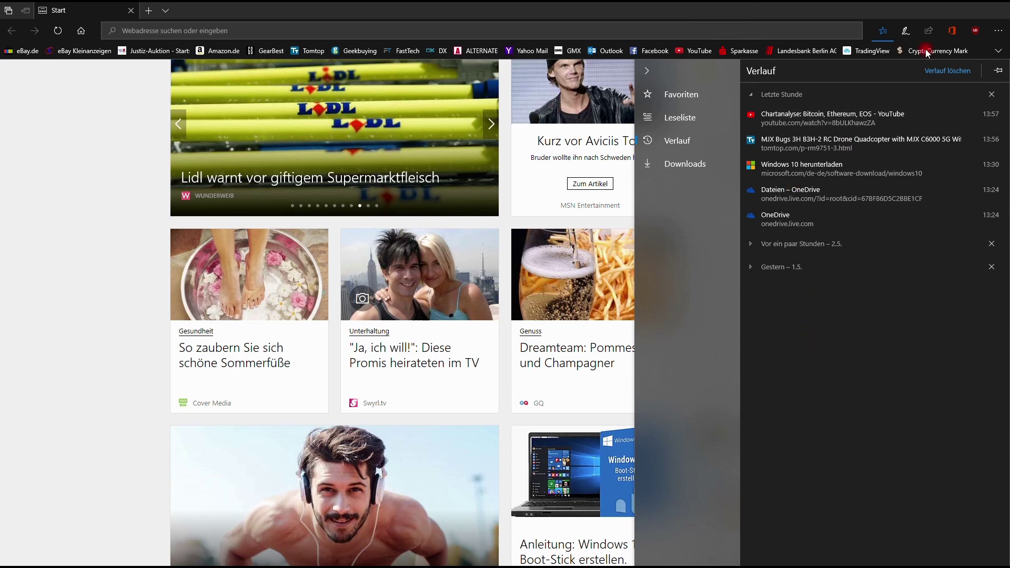
# - Open the browser's advanced settings and look through them down to the autofill options
pyautogui.click(1004, 34)
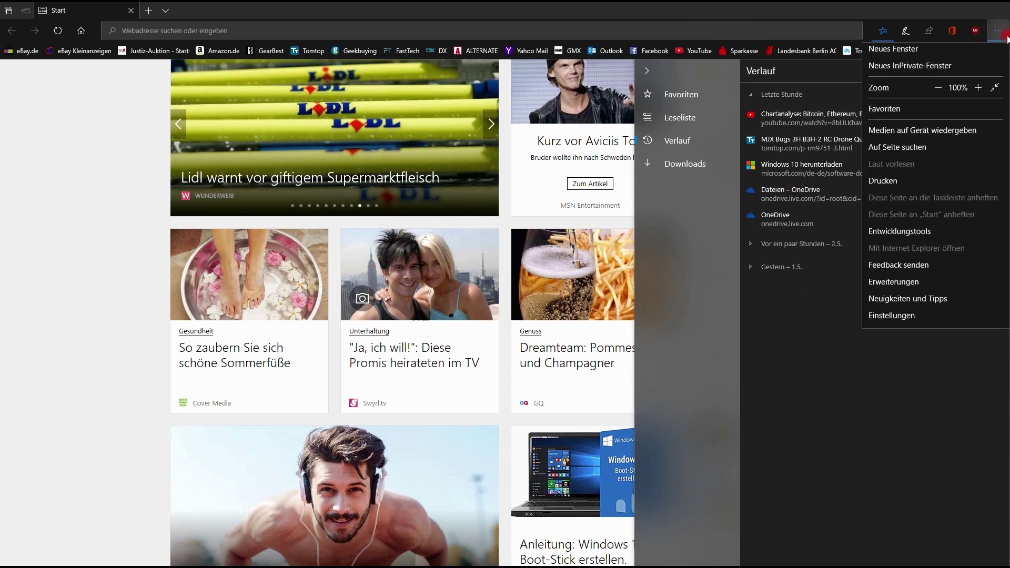
pyautogui.click(911, 322)
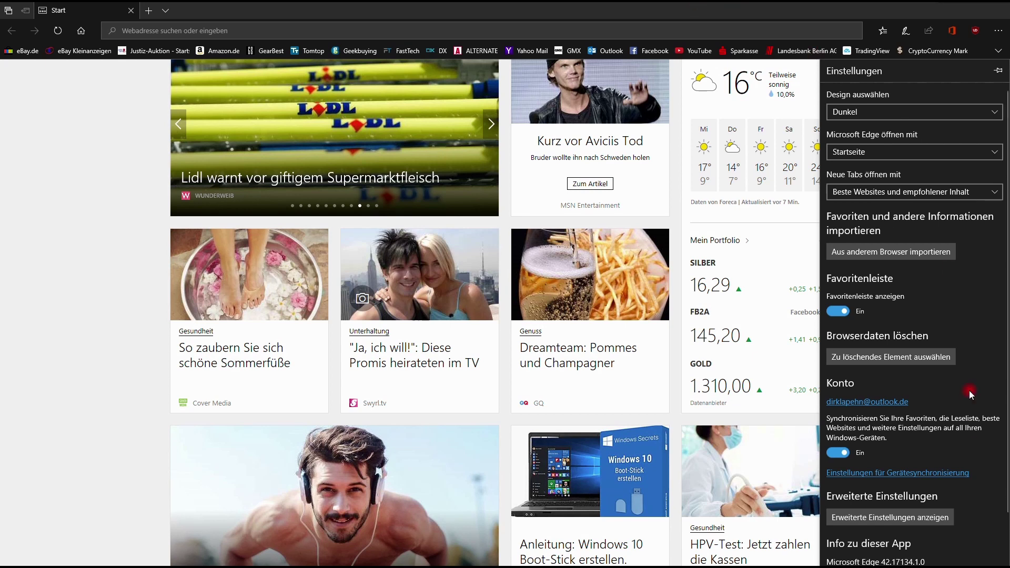
pyautogui.scroll(-1, 958, 439)
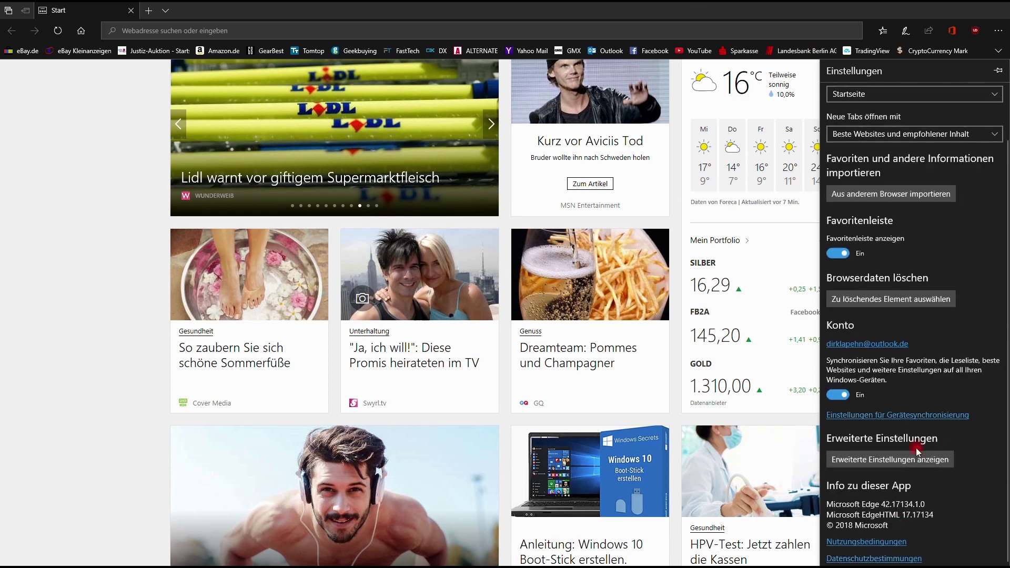
pyautogui.click(913, 463)
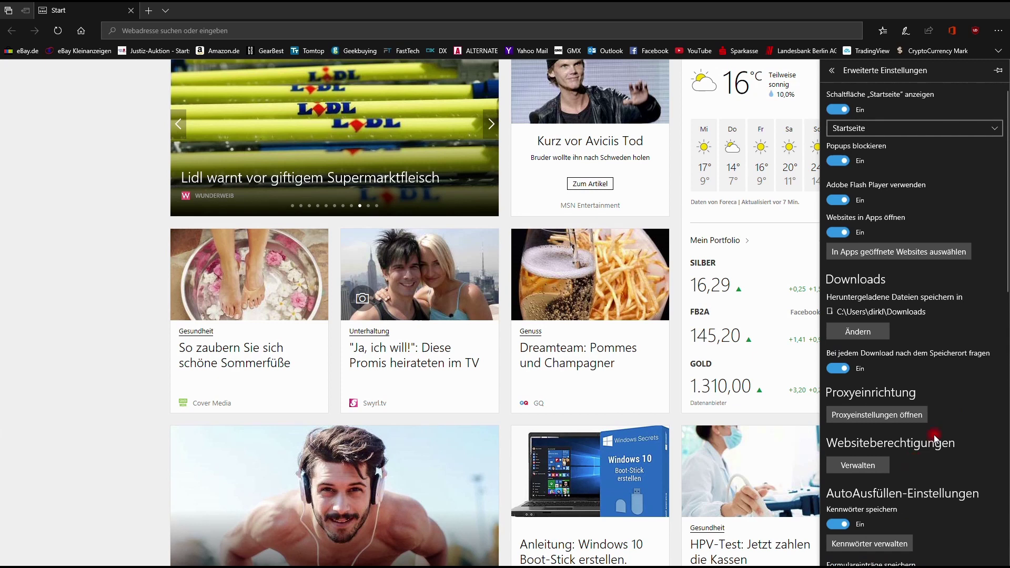
pyautogui.scroll(-4, 957, 376)
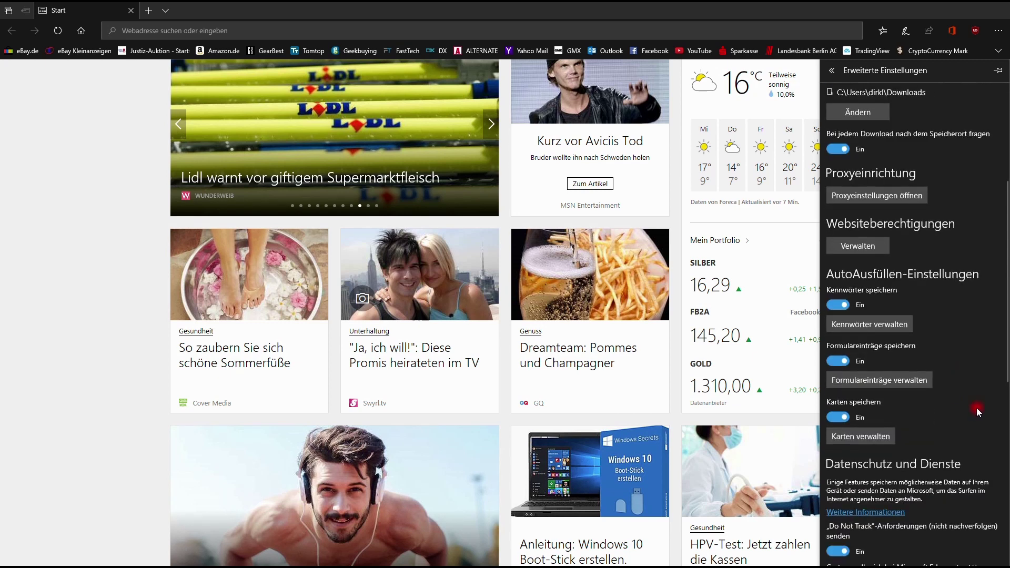
# - View the blank form for adding a new saved form entry, and close it without saving
pyautogui.click(887, 386)
pyautogui.click(886, 133)
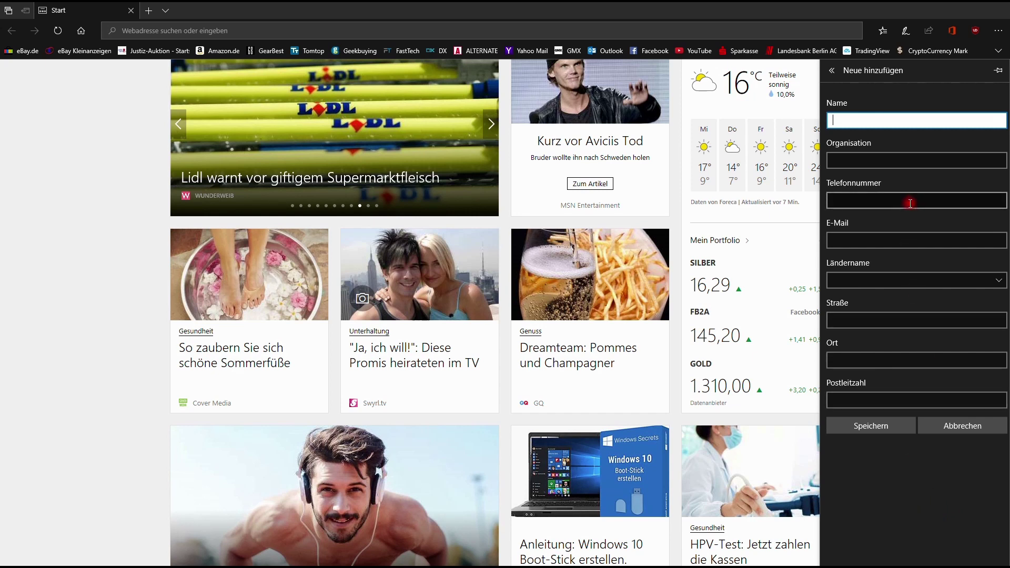
pyautogui.press('Escape')
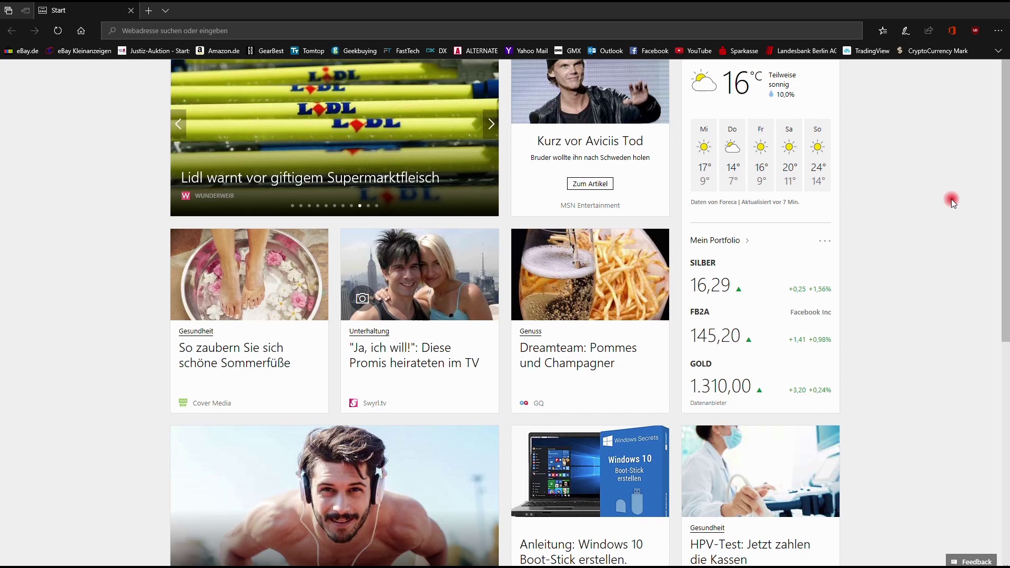